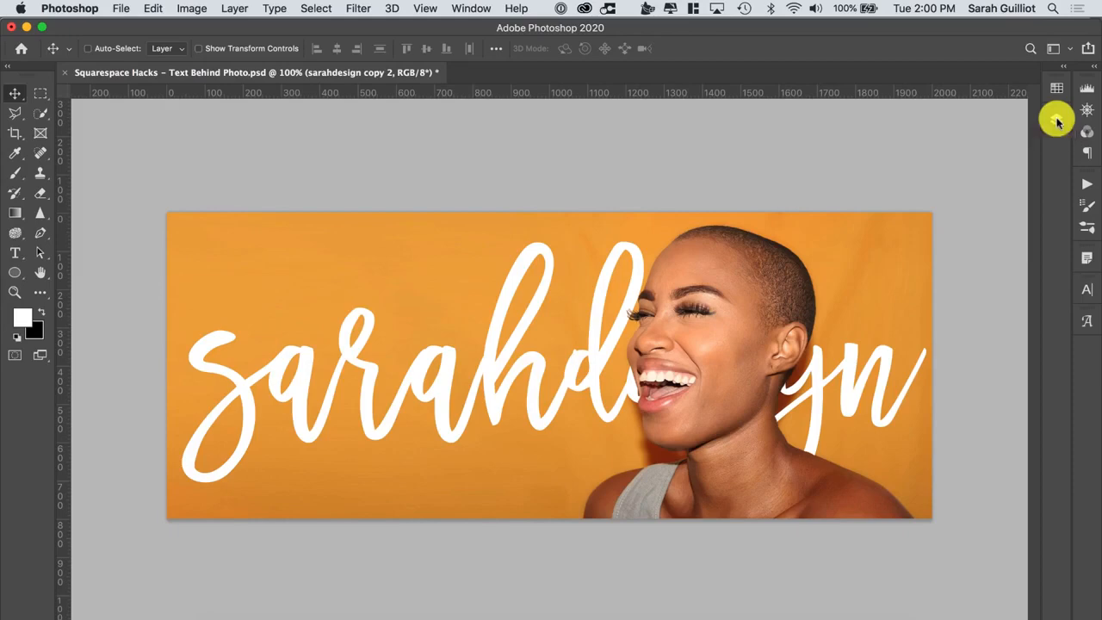
Hide the sarahdesign copy 2 text layer so only the photo shows
left_click(1057, 121)
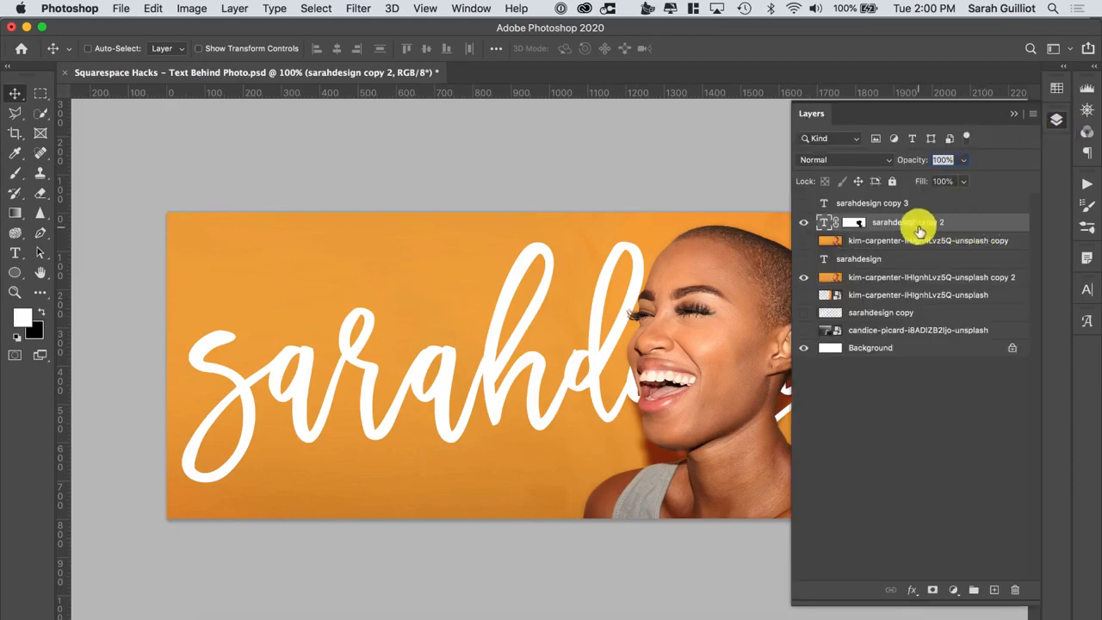
left_click(803, 222)
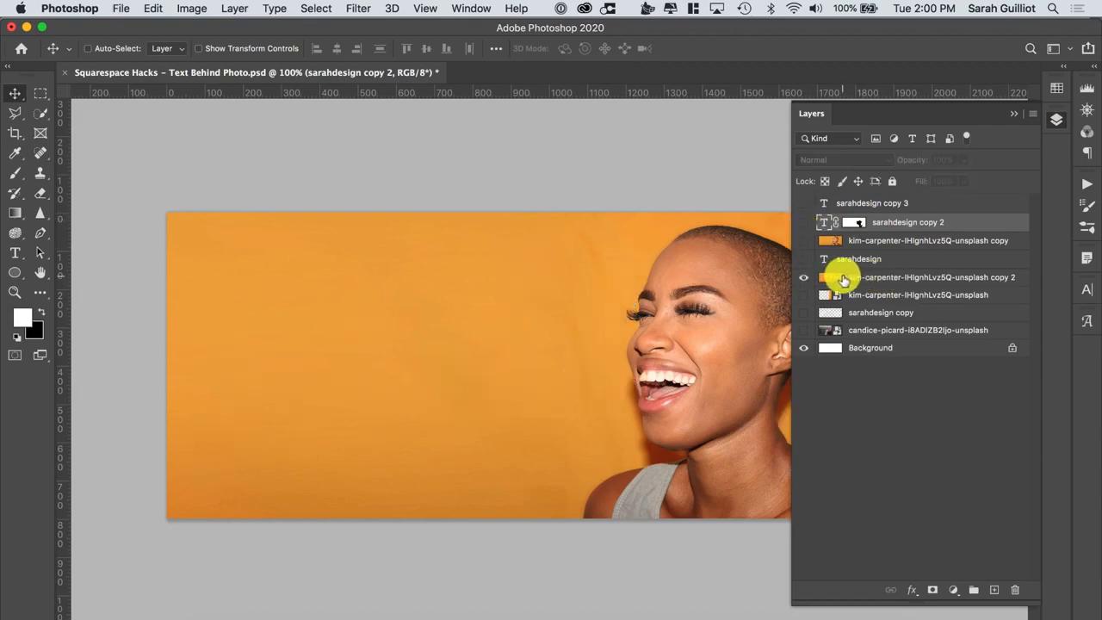
left_click(1013, 113)
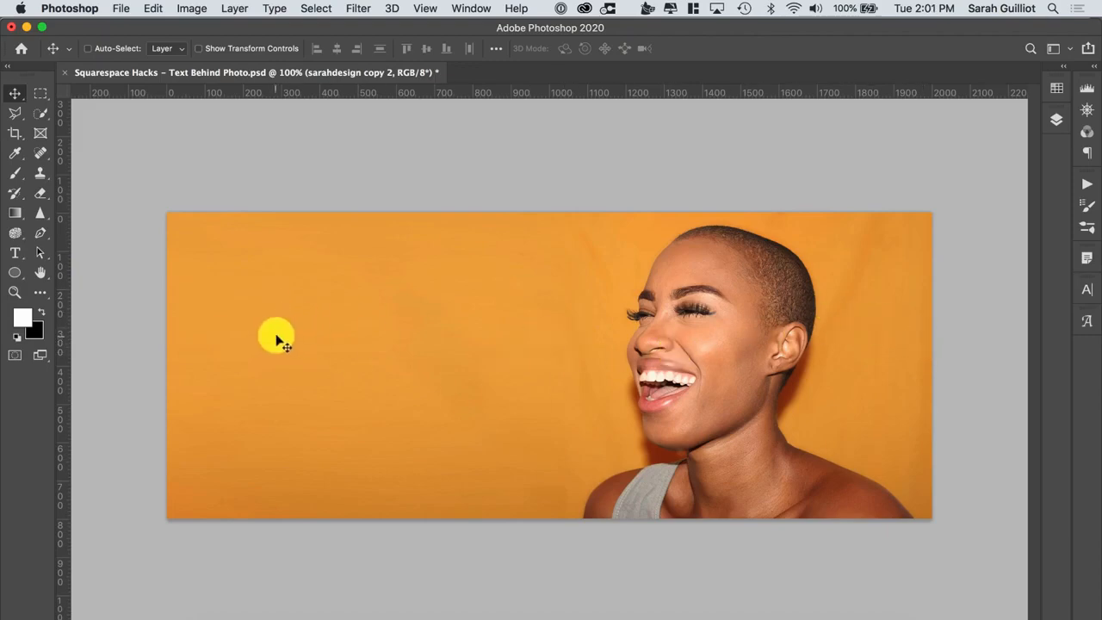
Select the kim-carpenter-IHignhLvz5Q-unsplash copy 2 photo layer, toggling its visibility off and back on
left_click(1056, 119)
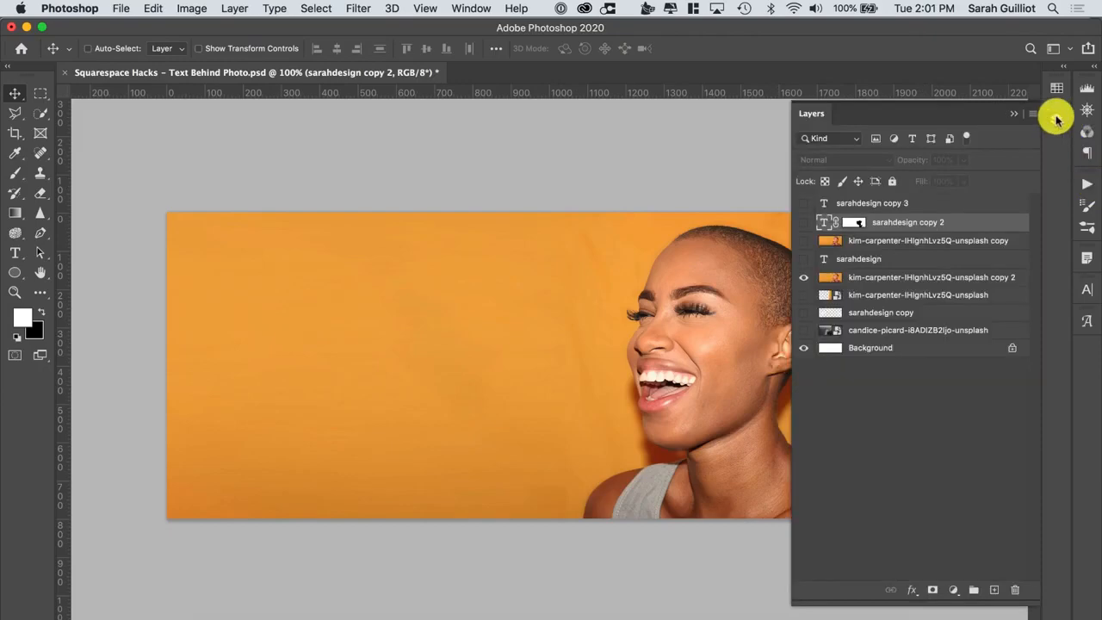
left_click(865, 277)
left_click(805, 278)
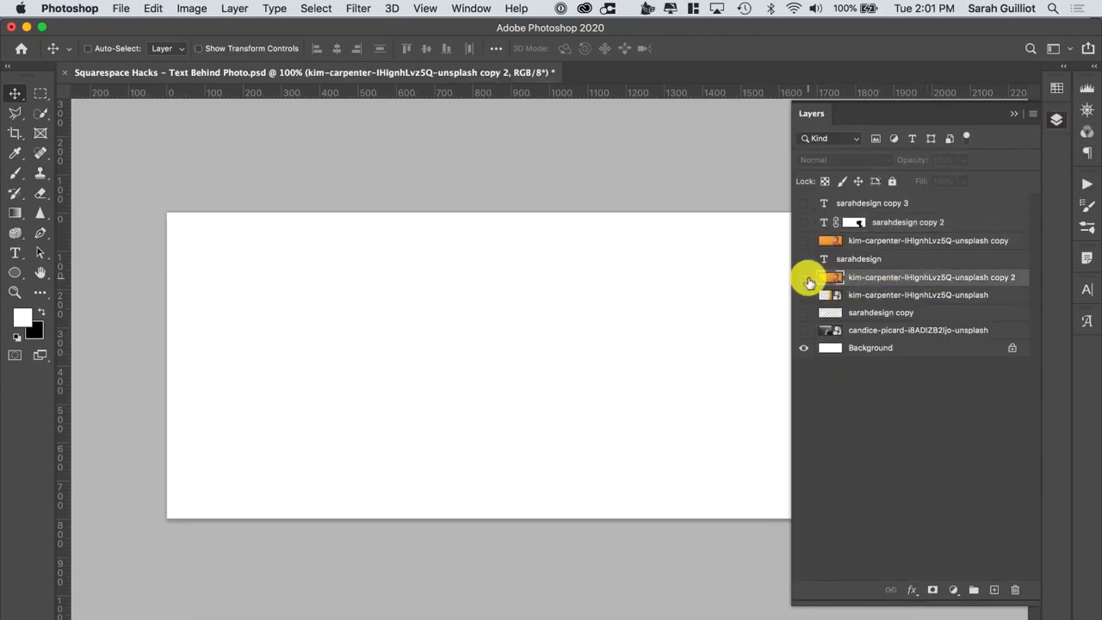
left_click(807, 278)
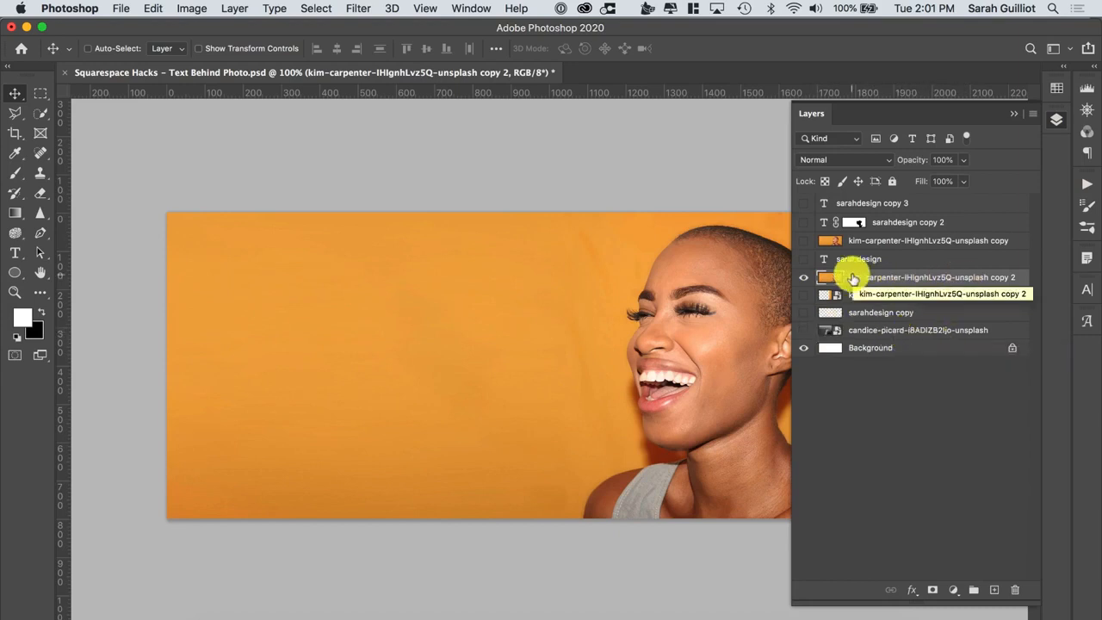
Show the original sarahdesign text layer and duplicate it
left_click(803, 259)
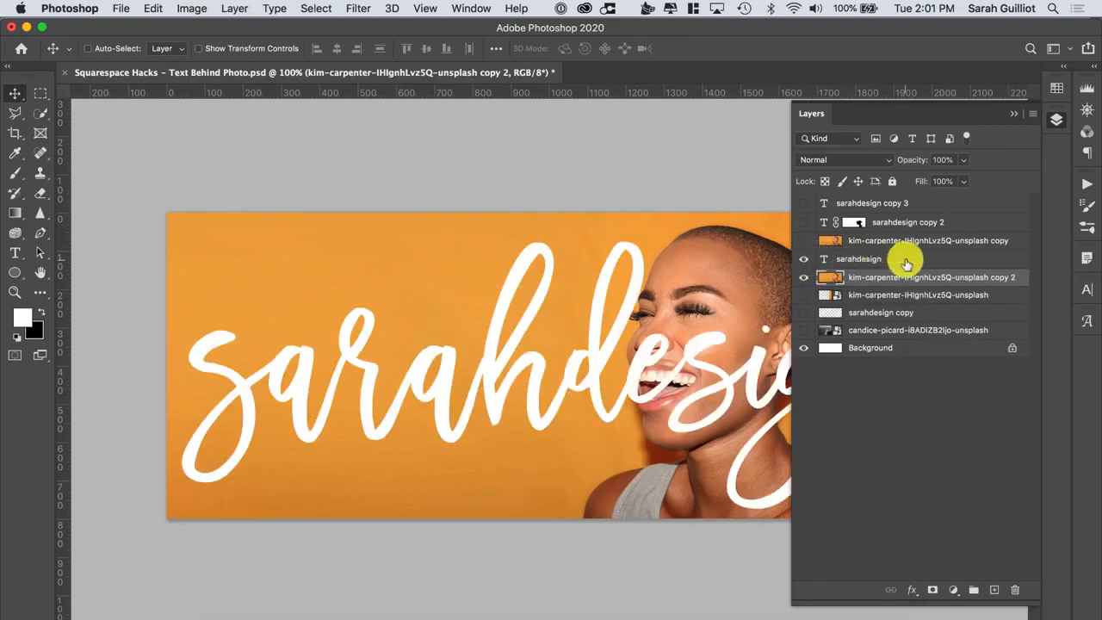
left_click(912, 259)
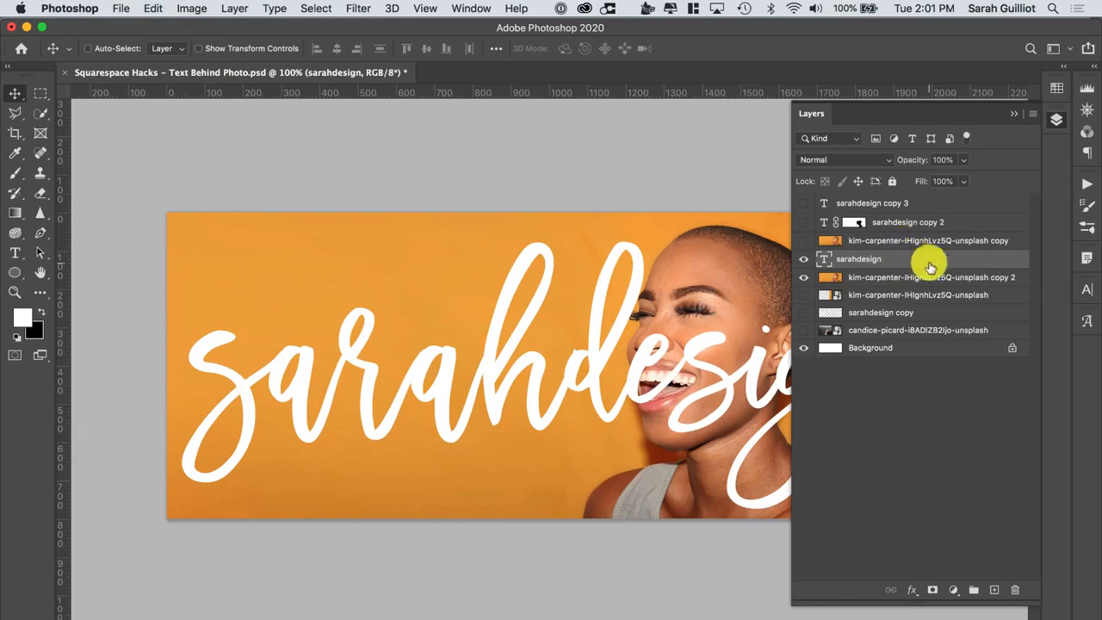
left_click_drag(924, 255, 994, 589)
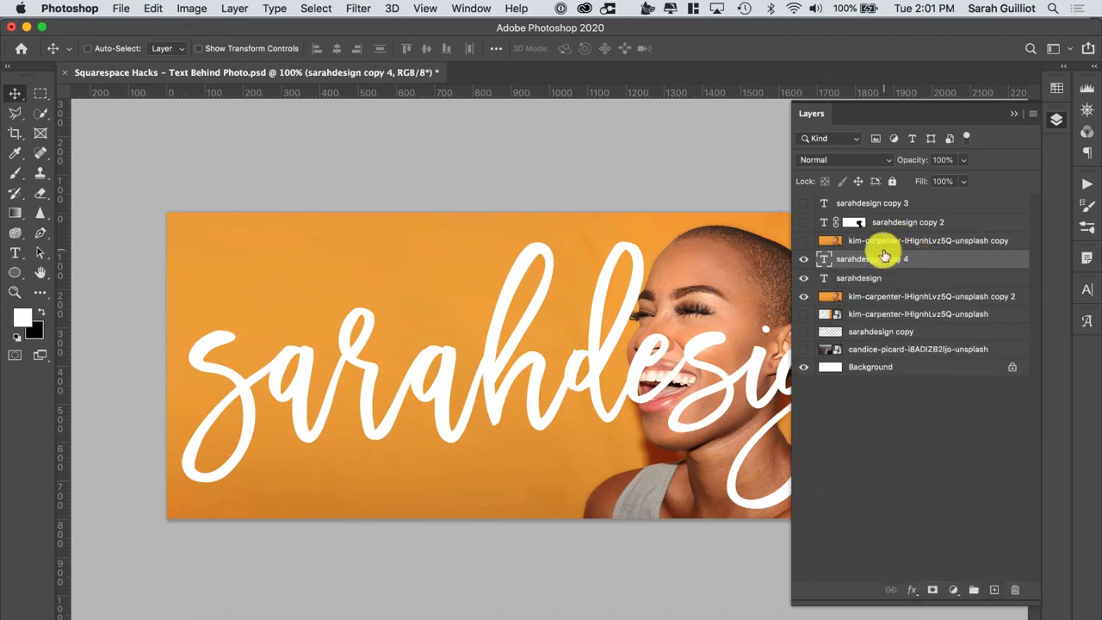
Edit the original sarahdesign text, deleting the letter r and retyping r
left_click(872, 278)
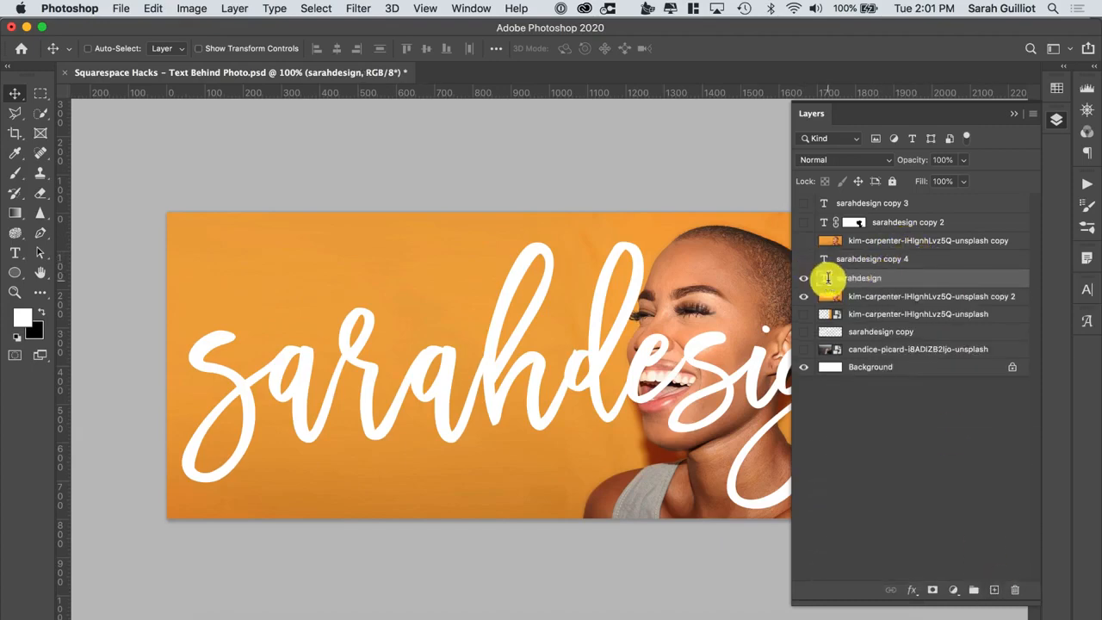
double_click(824, 278)
left_click(472, 366)
left_click_drag(483, 370, 408, 370)
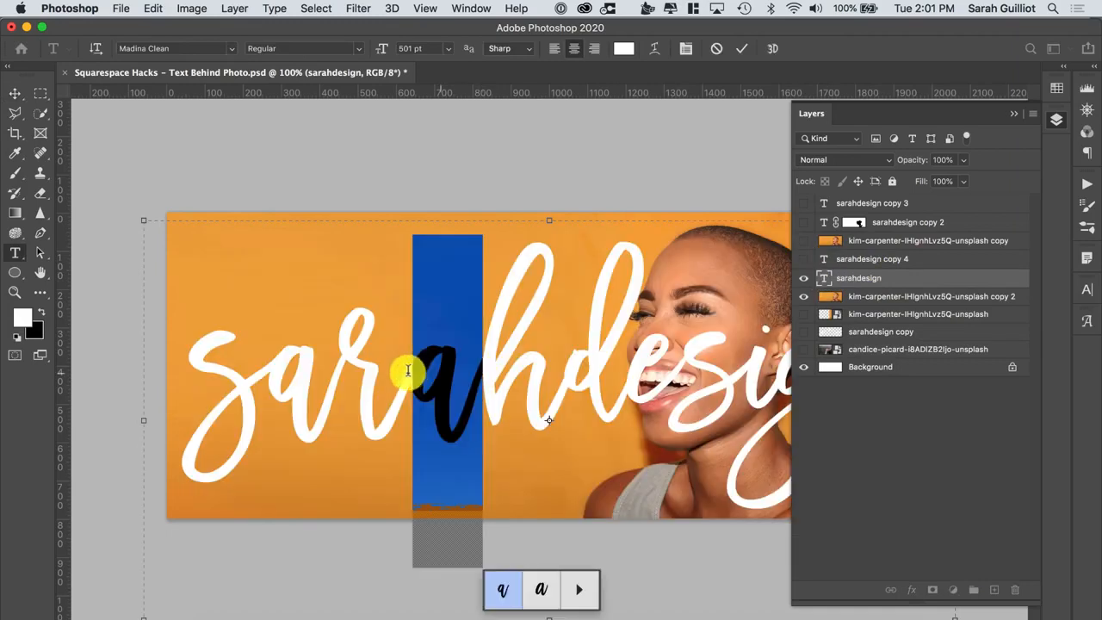
left_click(396, 368)
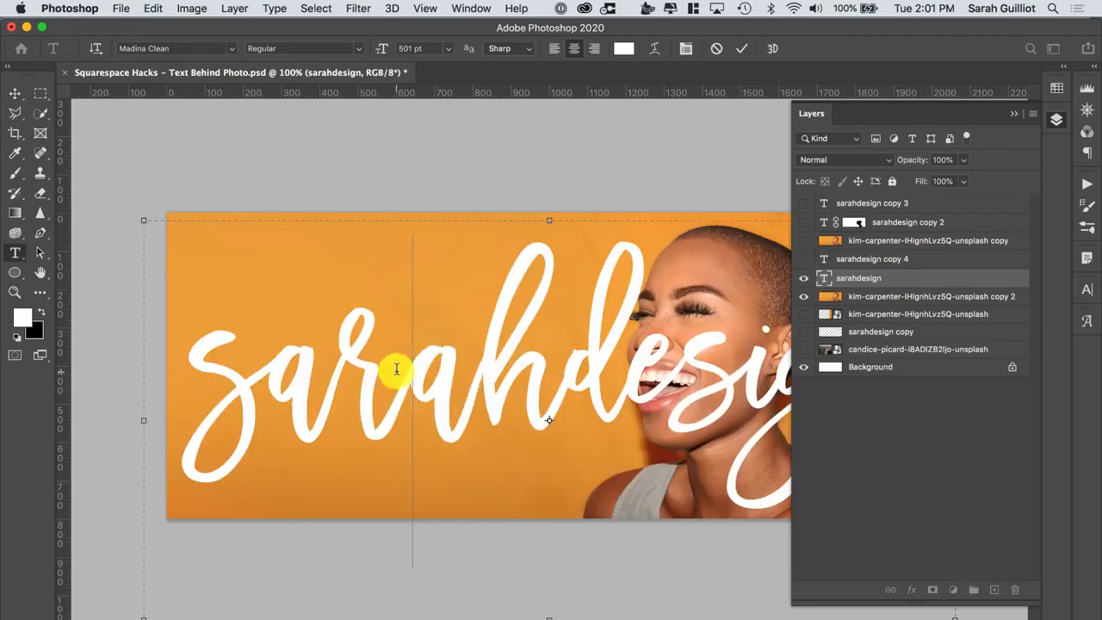
key("BackSpace")
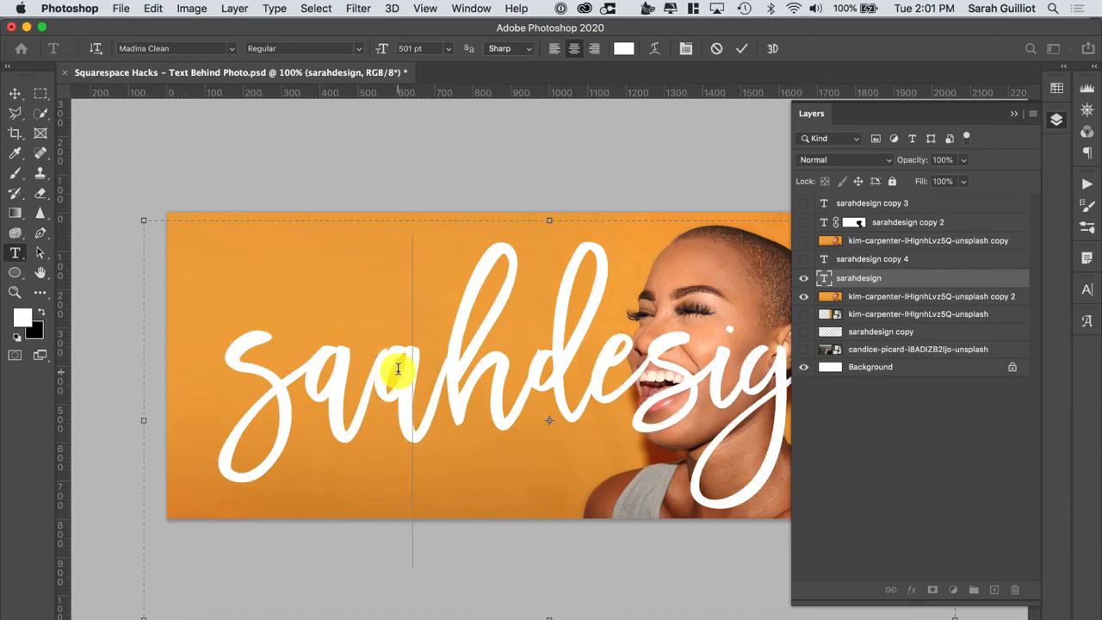
type("r")
left_click(14, 91)
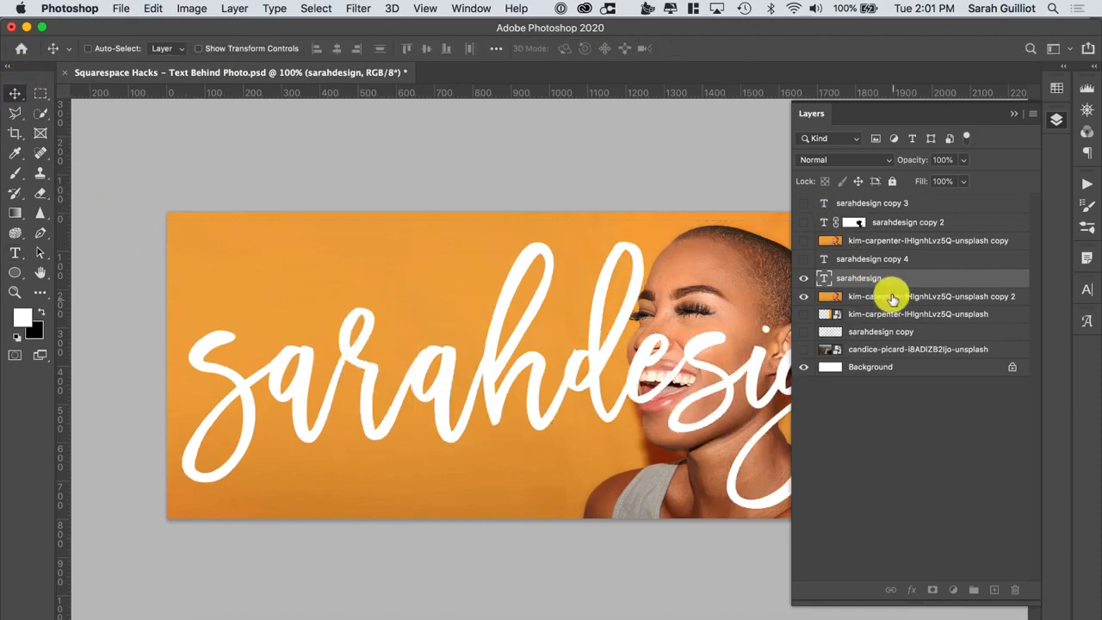
Hide the original sarahdesign layer, show its copy and rename the copy sarahdesign flat
left_click(803, 277)
left_click(803, 258)
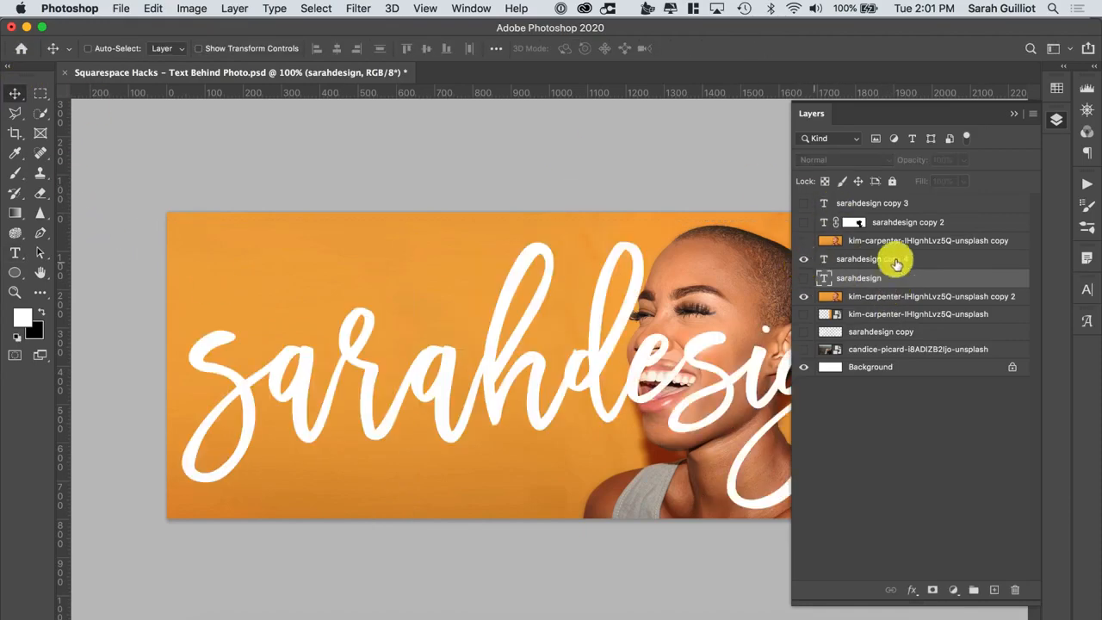
left_click(887, 261)
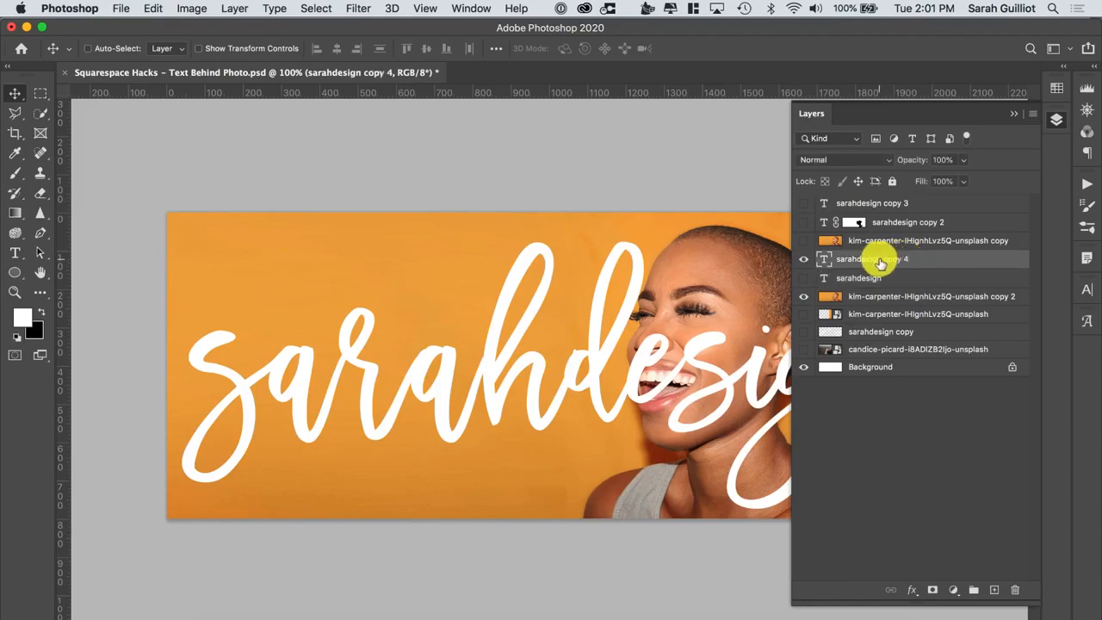
double_click(879, 259)
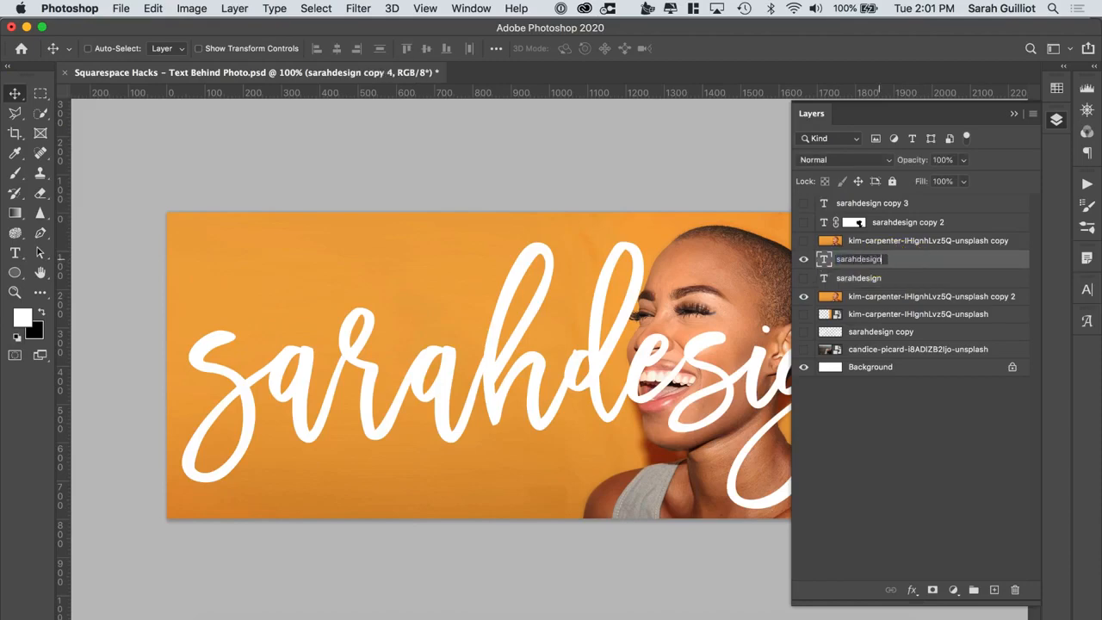
type("sarahdesign flat")
left_click(925, 255)
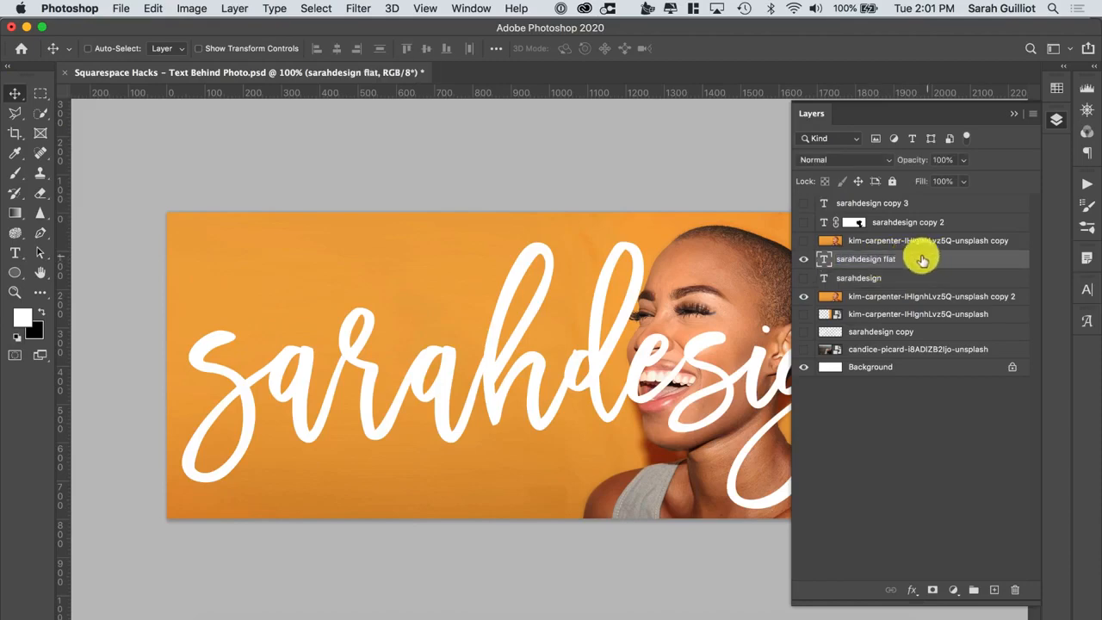
Rasterize the sarahdesign flat text layer
right_click(866, 264)
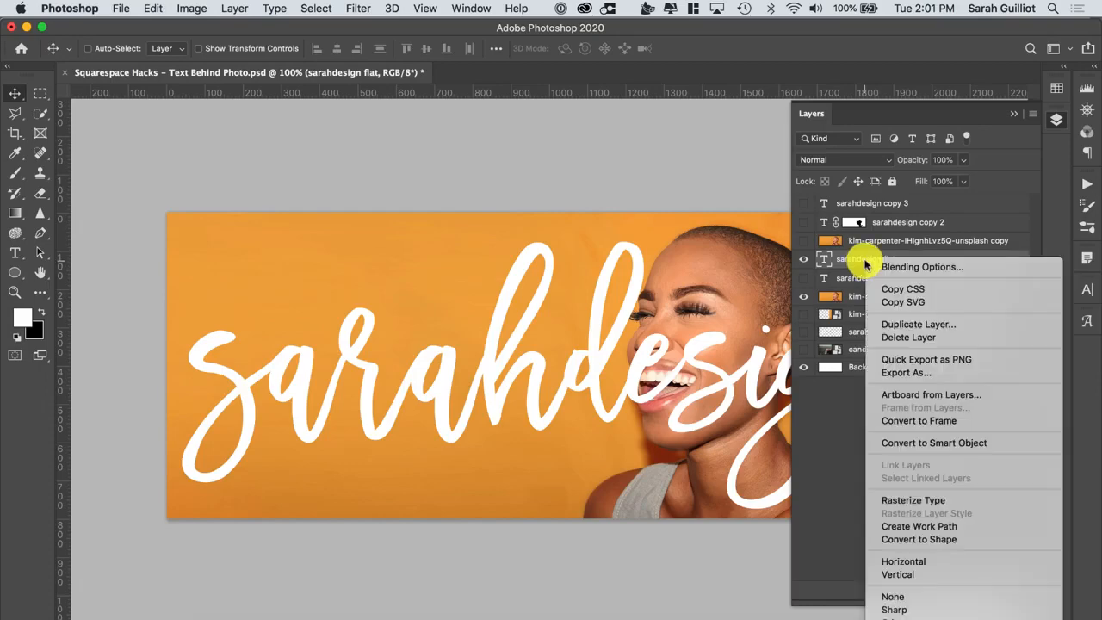
left_click(929, 502)
left_click(804, 257)
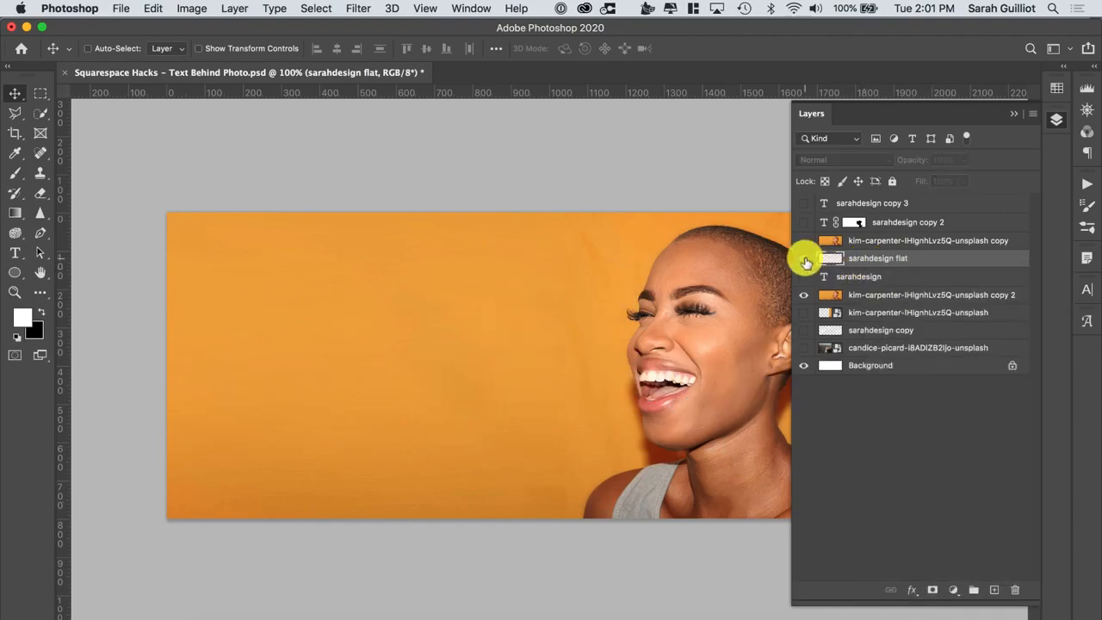
left_click(804, 258)
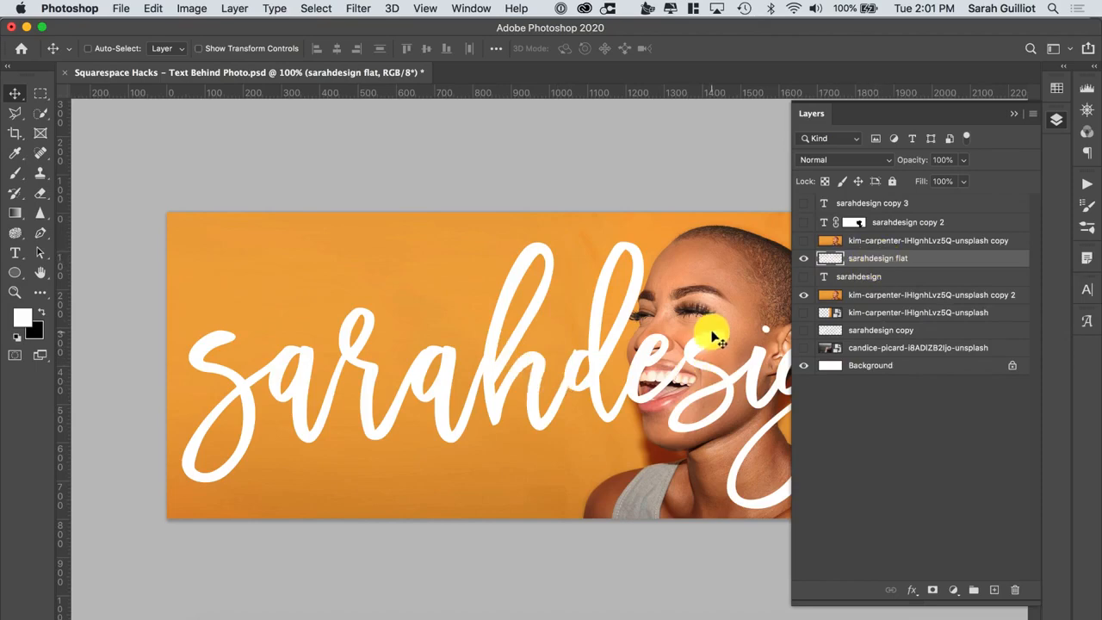
Select the Eraser tool with a 100 px Hard Round brush for the sarahdesign flat layer
left_click_drag(810, 114, 615, 192)
left_click_drag(696, 183, 923, 482)
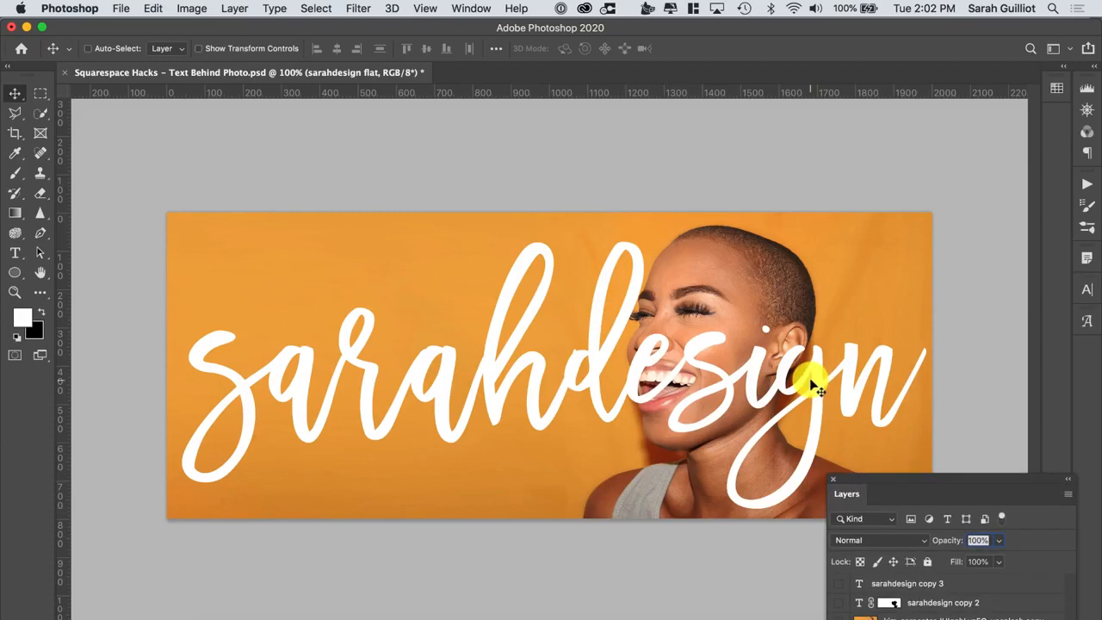
key("super+equal")
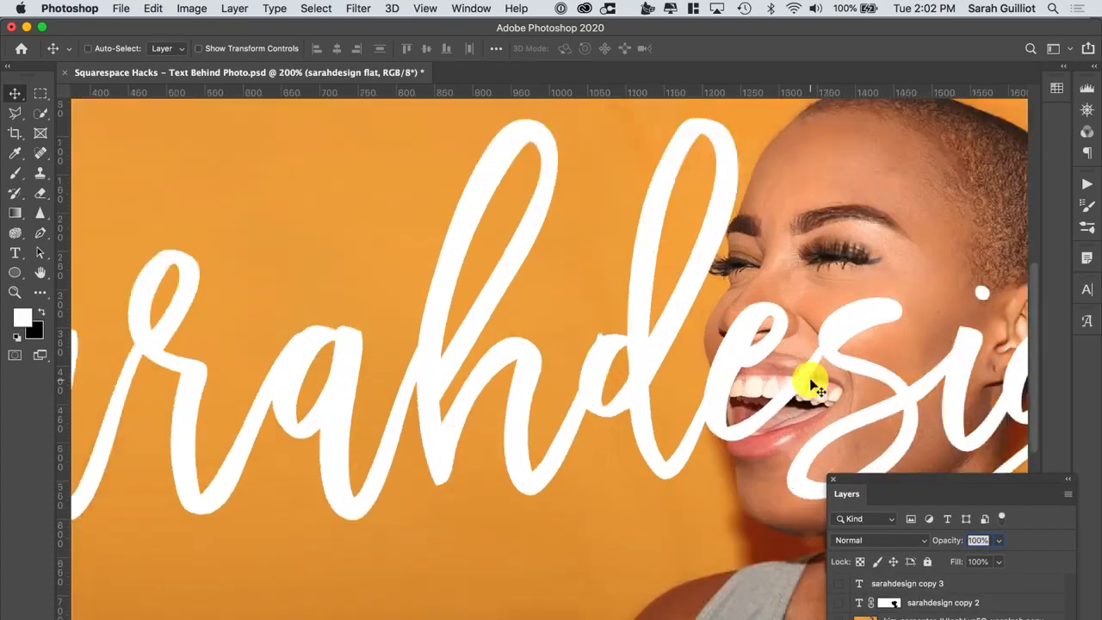
left_click(14, 293)
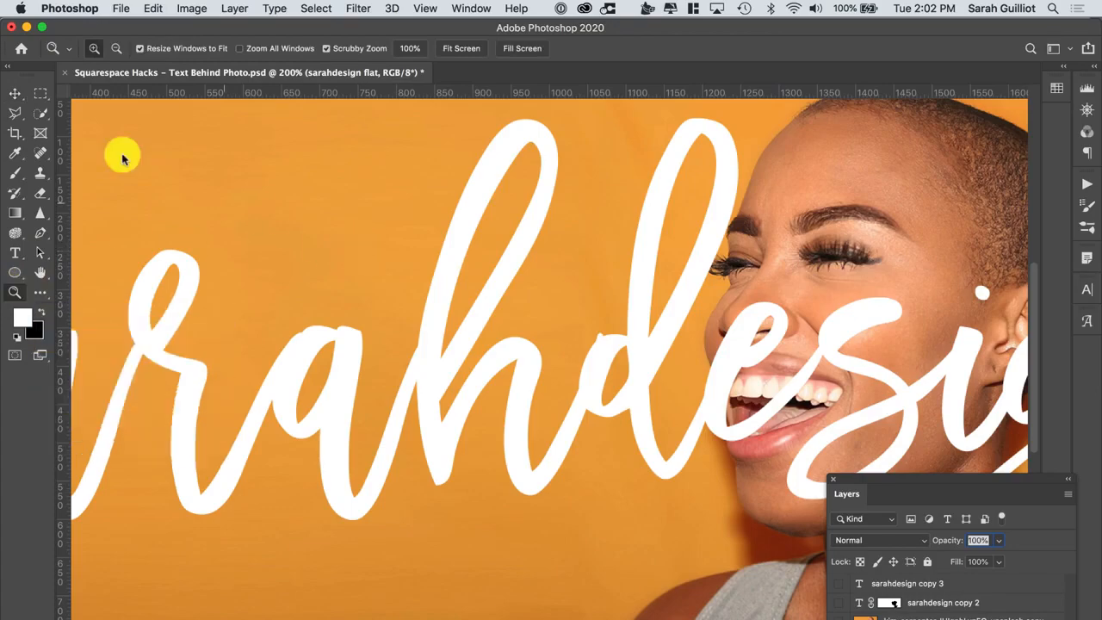
left_click(40, 272)
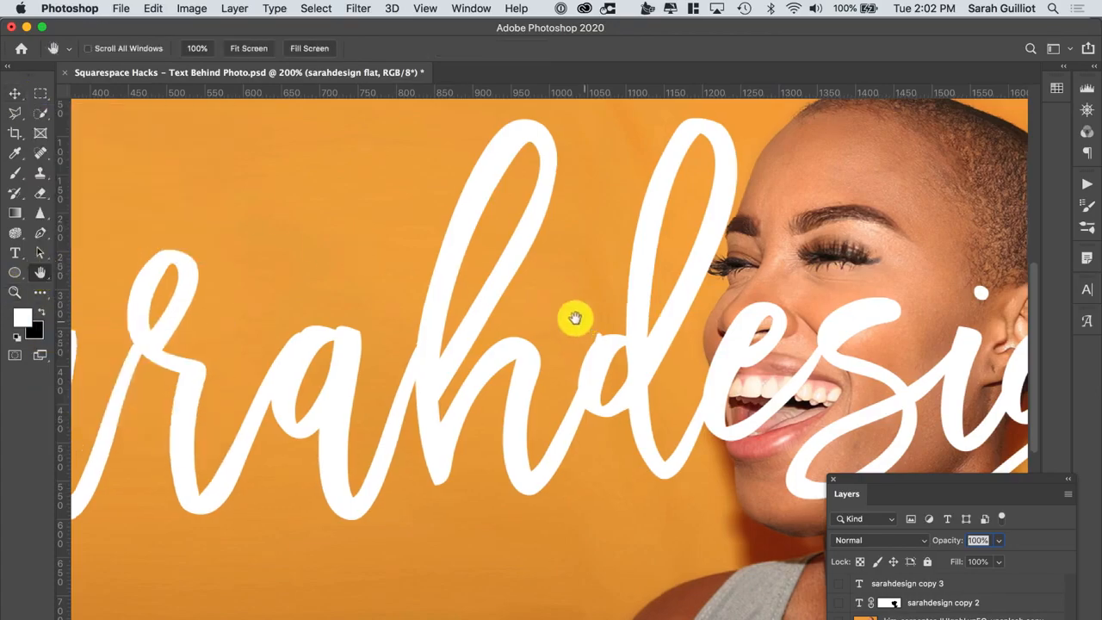
left_click_drag(573, 315, 357, 317)
left_click_drag(694, 305, 596, 296)
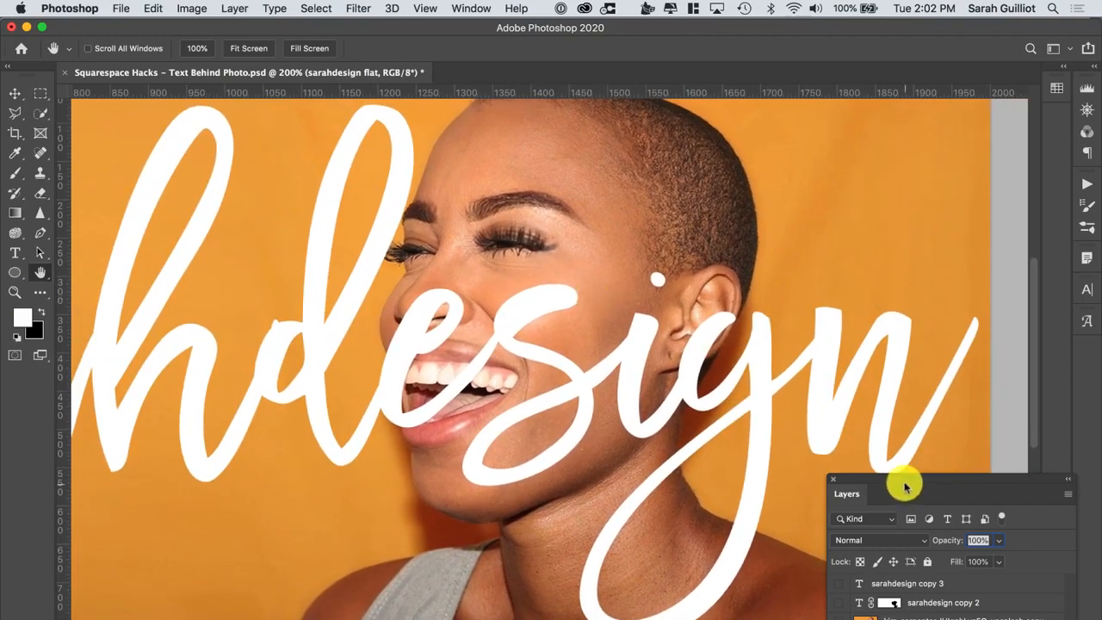
left_click_drag(903, 484, 926, 306)
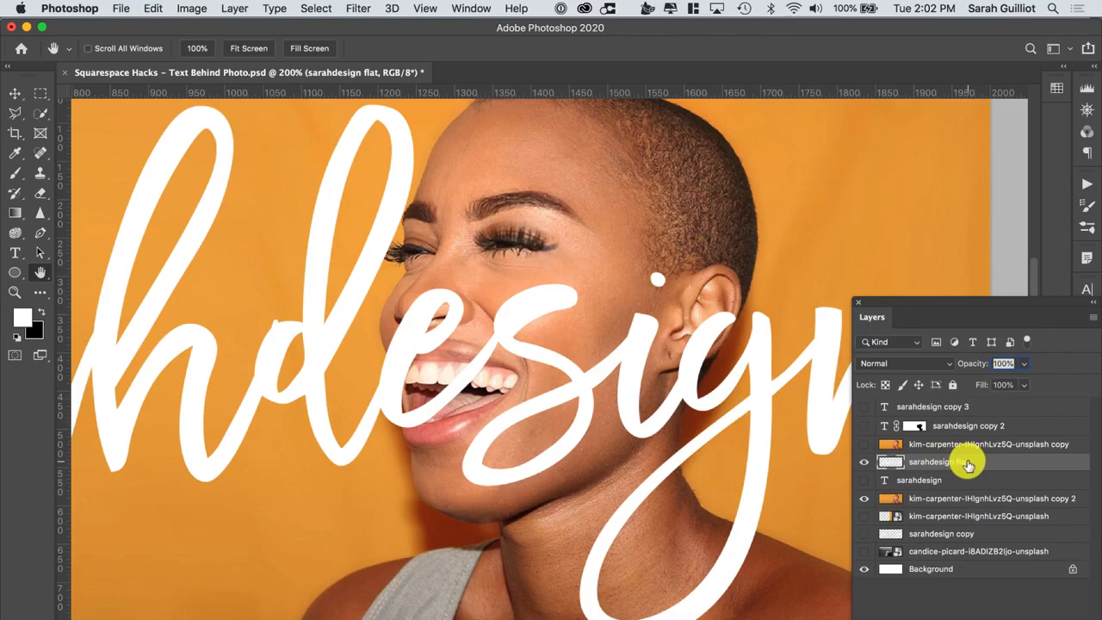
left_click(41, 196)
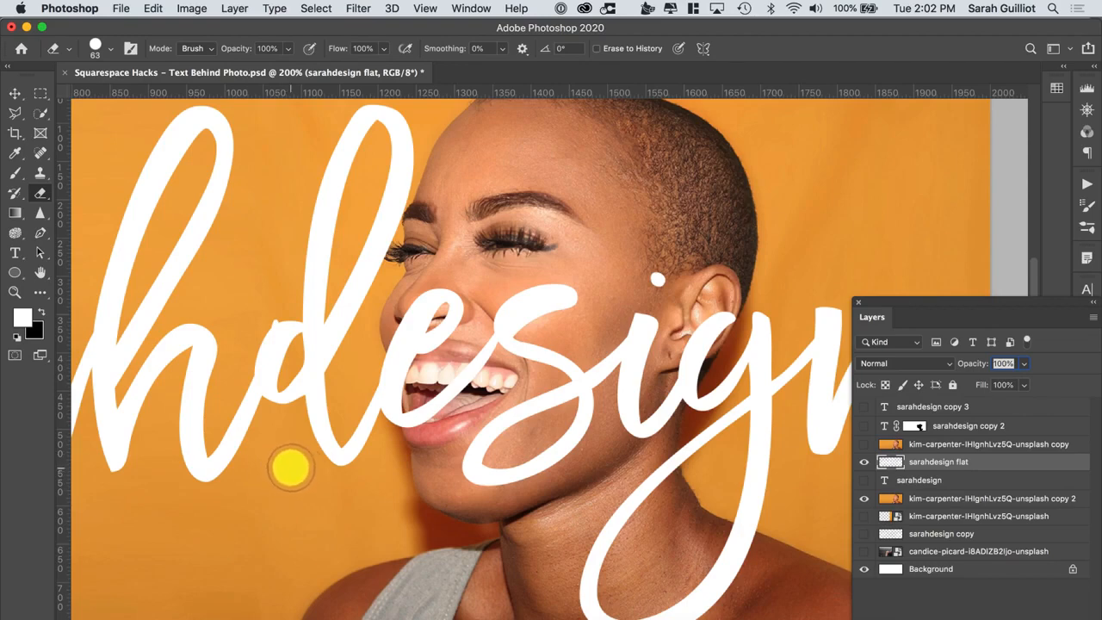
key("bracketright")
key("bracketright")
key("bracketright")
key("bracketright")
key("bracketright")
key("bracketright")
key("bracketright")
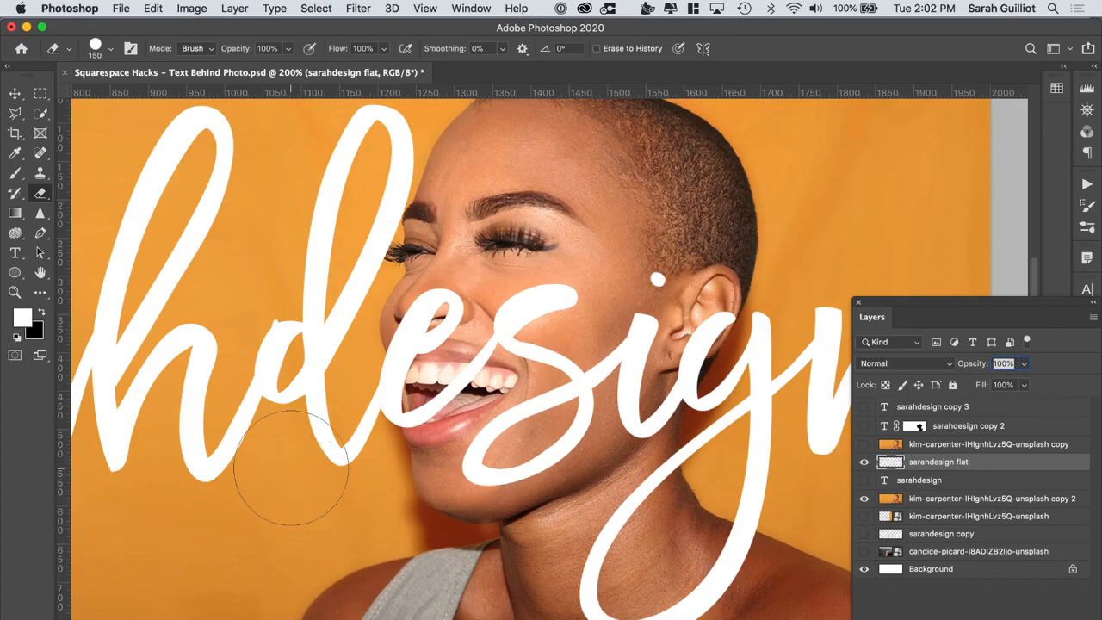
key("bracketleft")
key("bracketleft")
key("bracketleft")
key("bracketleft")
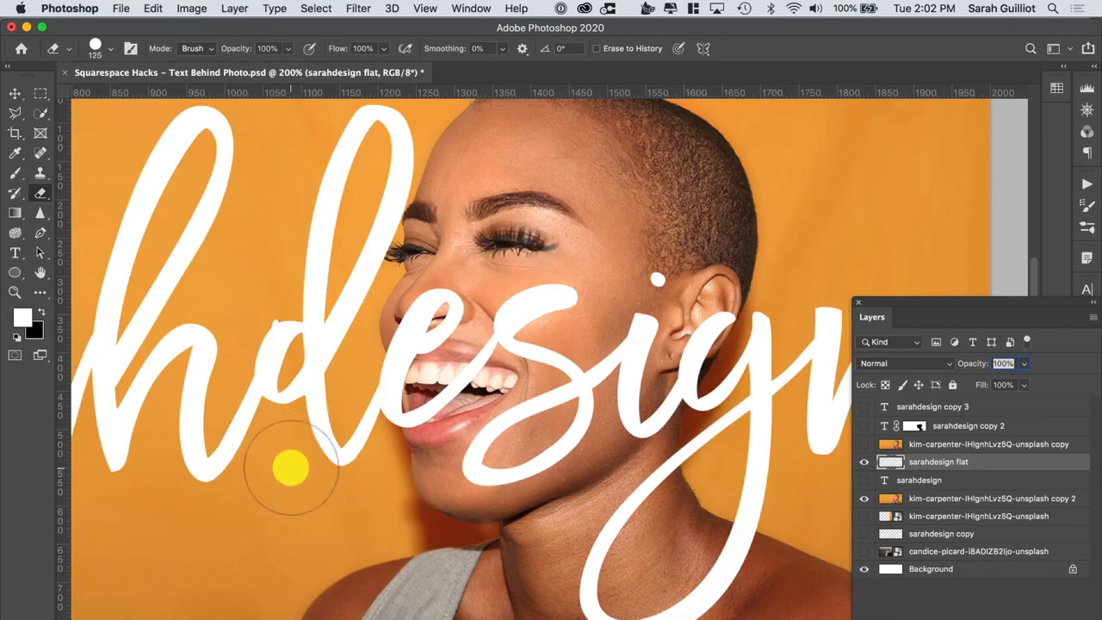
left_click(109, 50)
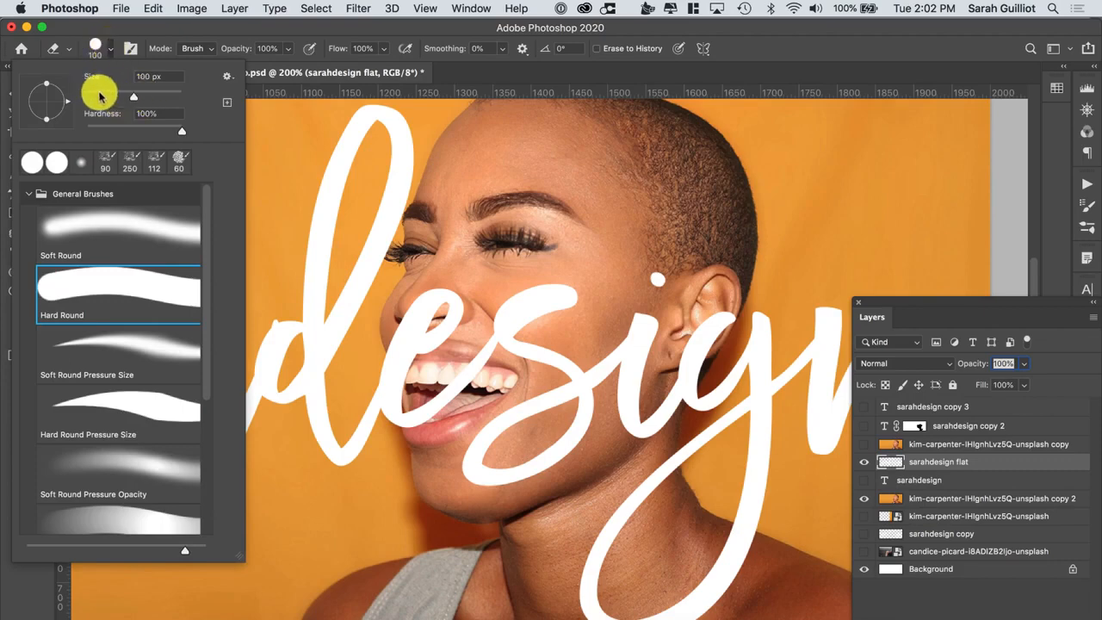
left_click(190, 29)
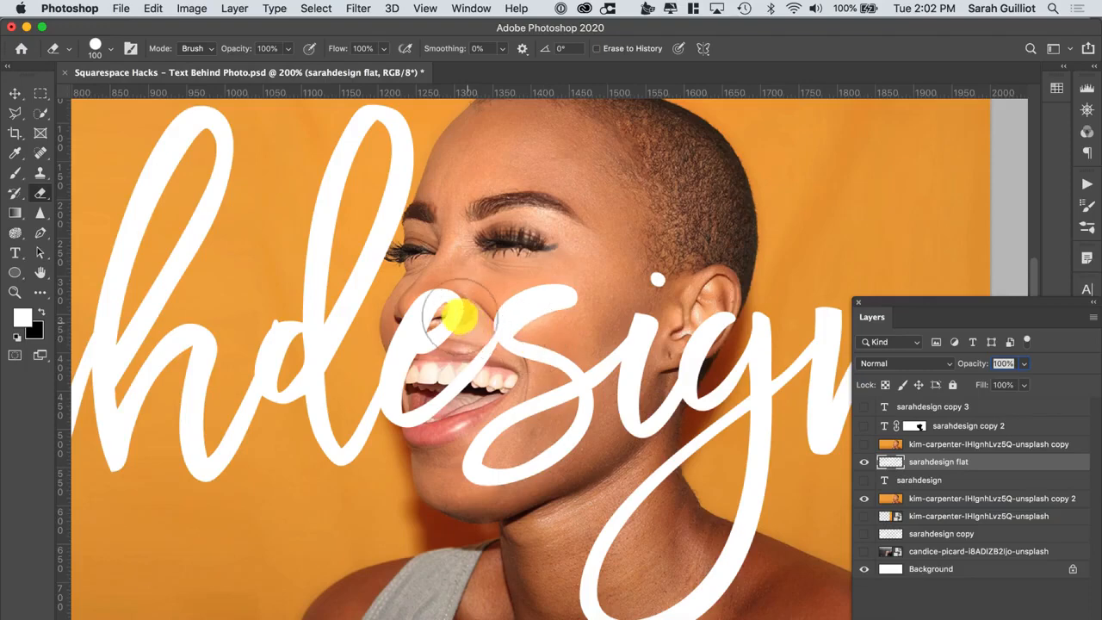
Erase the lettering strokes crossing the woman's face and neck on the sarahdesign flat layer
mouse_move(452, 311)
left_mouse_down()
mouse_move(475, 405)
mouse_move(560, 231)
mouse_move(514, 433)
mouse_move(586, 255)
mouse_move(539, 415)
mouse_move(480, 458)
mouse_move(604, 359)
mouse_move(656, 255)
mouse_move(608, 446)
mouse_move(638, 368)
mouse_move(625, 438)
mouse_move(636, 391)
mouse_move(641, 407)
mouse_move(696, 306)
left_mouse_up()
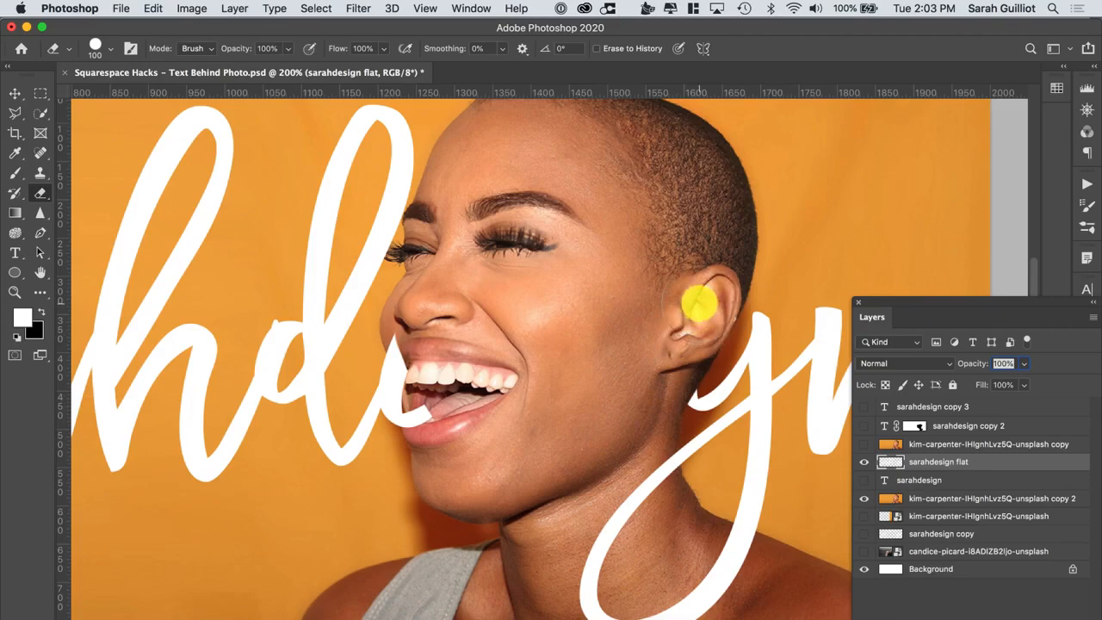
scroll(613, 366, "down", 5)
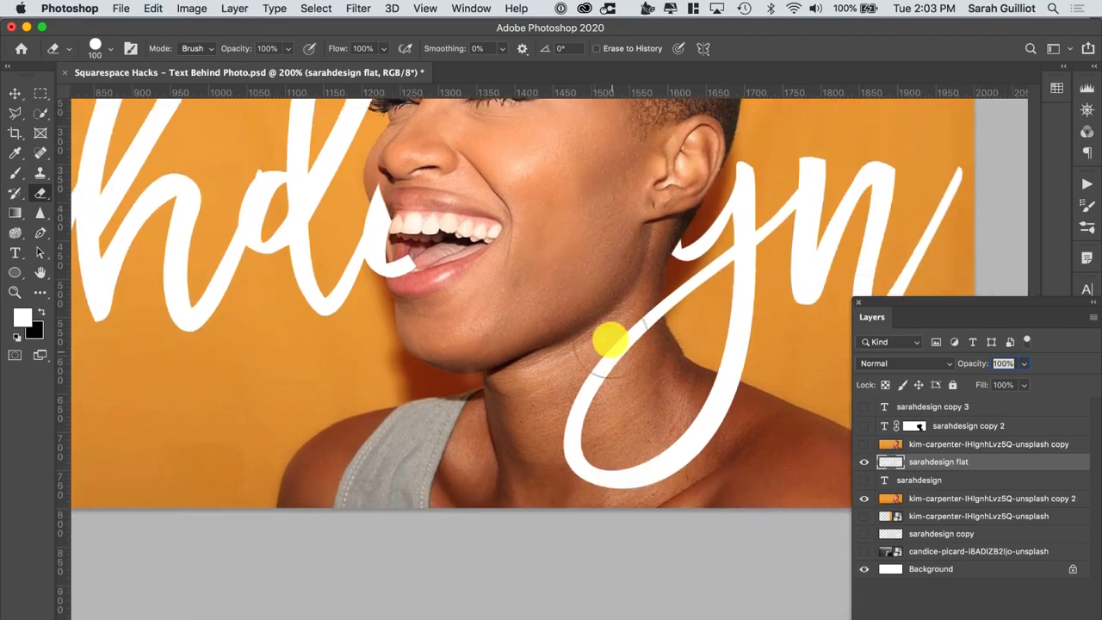
mouse_move(625, 318)
left_mouse_down()
mouse_move(572, 443)
mouse_move(637, 483)
mouse_move(716, 441)
mouse_move(707, 411)
mouse_move(731, 419)
mouse_move(571, 430)
mouse_move(434, 288)
mouse_move(410, 191)
mouse_move(454, 233)
mouse_move(488, 361)
left_mouse_up()
scroll(453, 233, "up", 5)
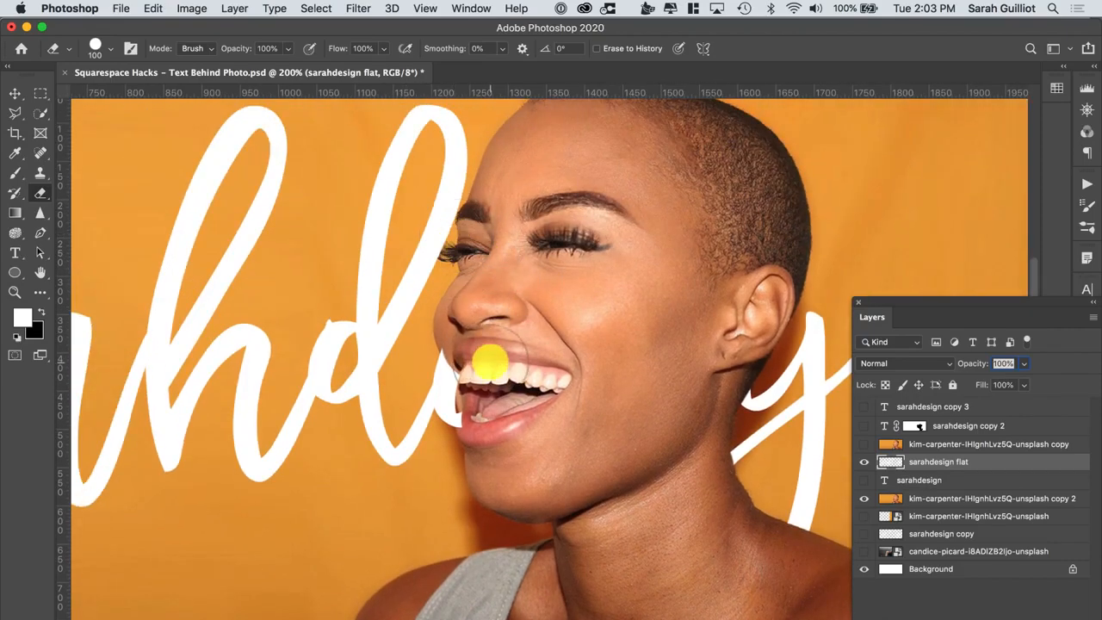
Lower the sarahdesign flat layer's opacity to 42%
key("super+equal")
key("super+equal")
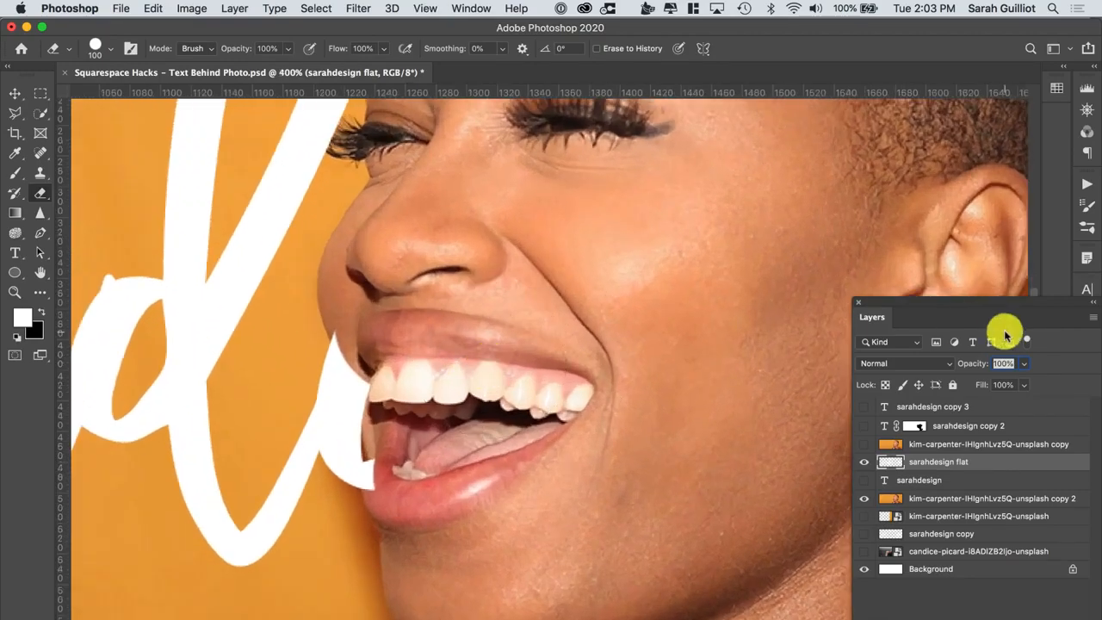
left_click(947, 465)
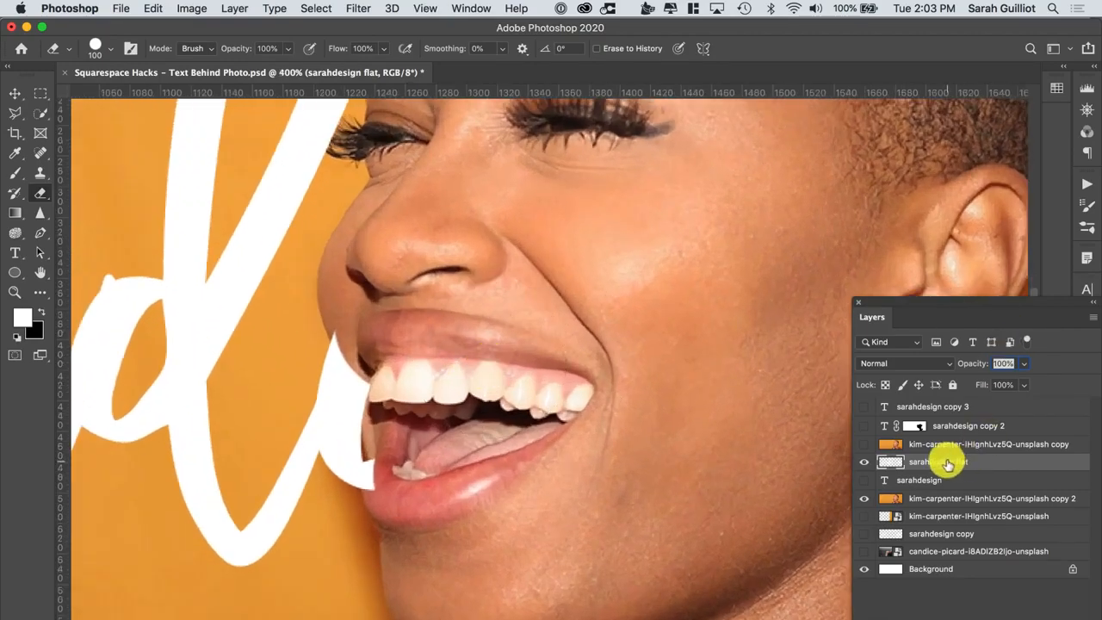
left_click(862, 461)
left_click(862, 461)
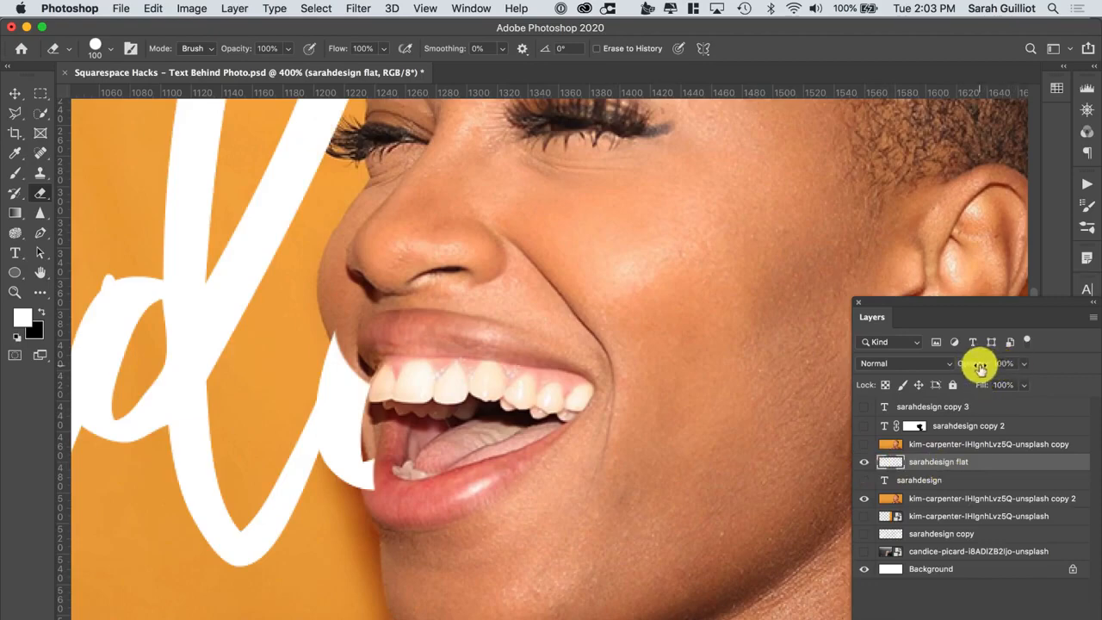
left_click(1023, 363)
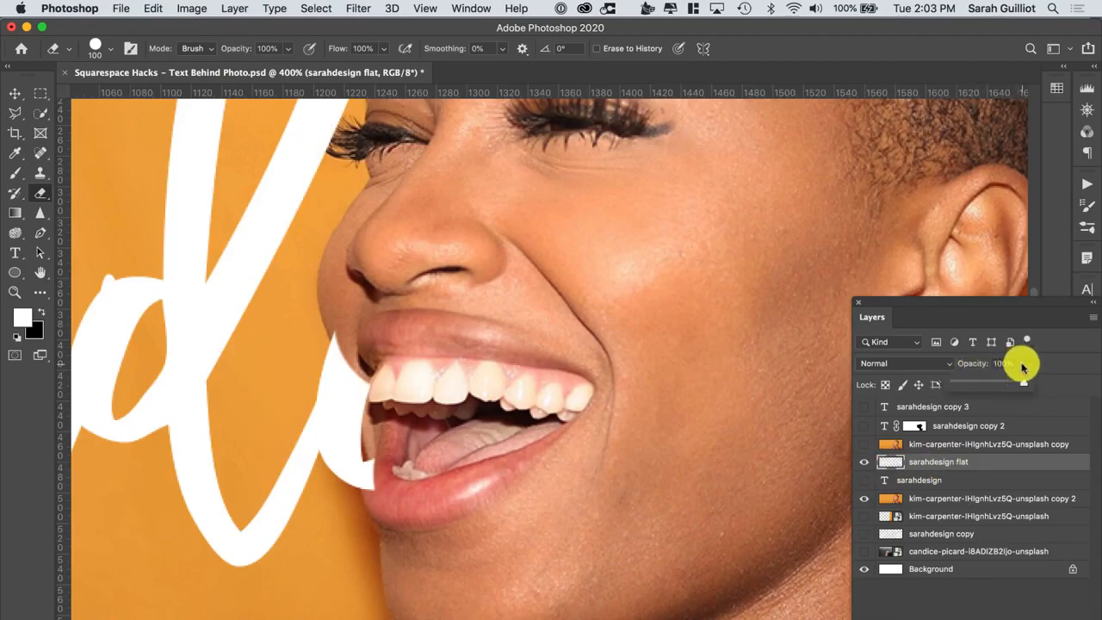
left_click_drag(1023, 384, 965, 365)
left_click(977, 366)
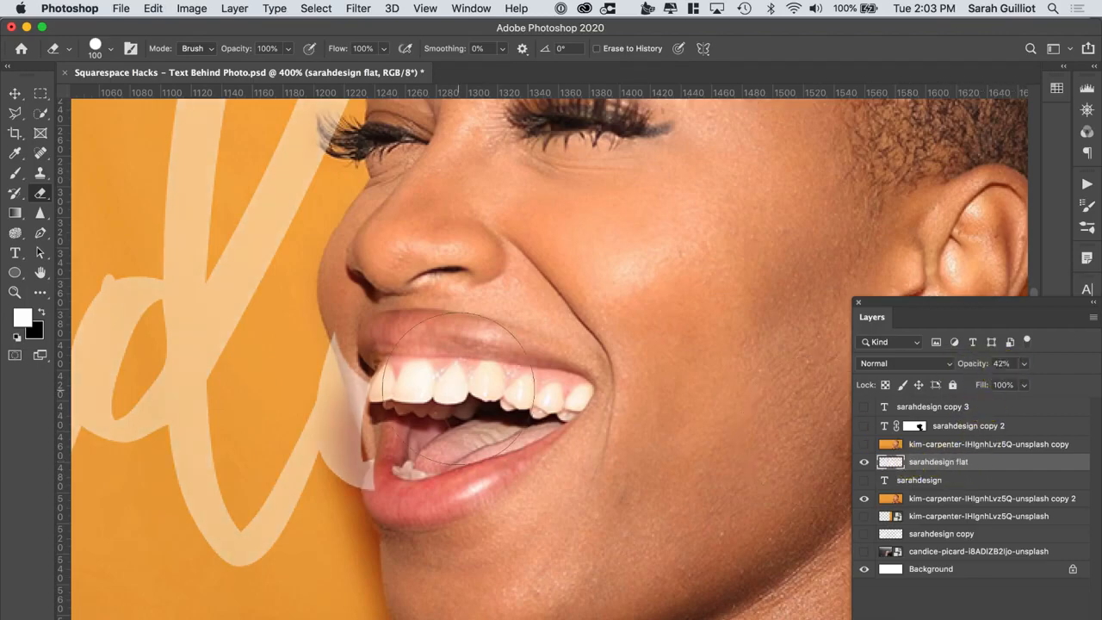
Erase the remaining lettering around the woman's lips with a 45 px eraser
key("super+equal")
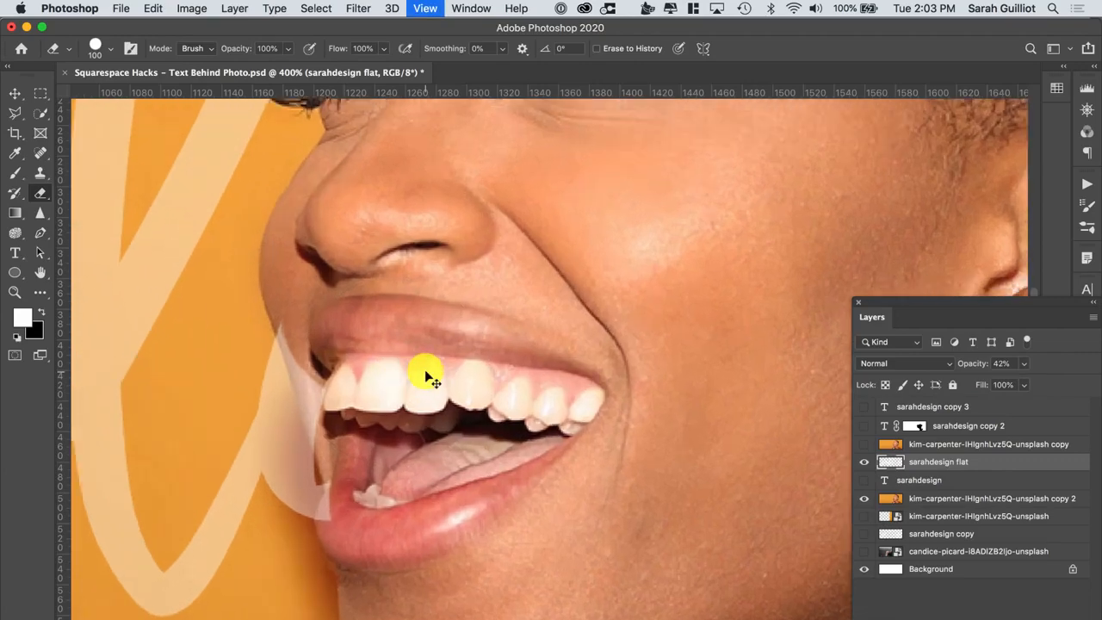
key("bracketleft")
key("bracketleft")
key("bracketleft")
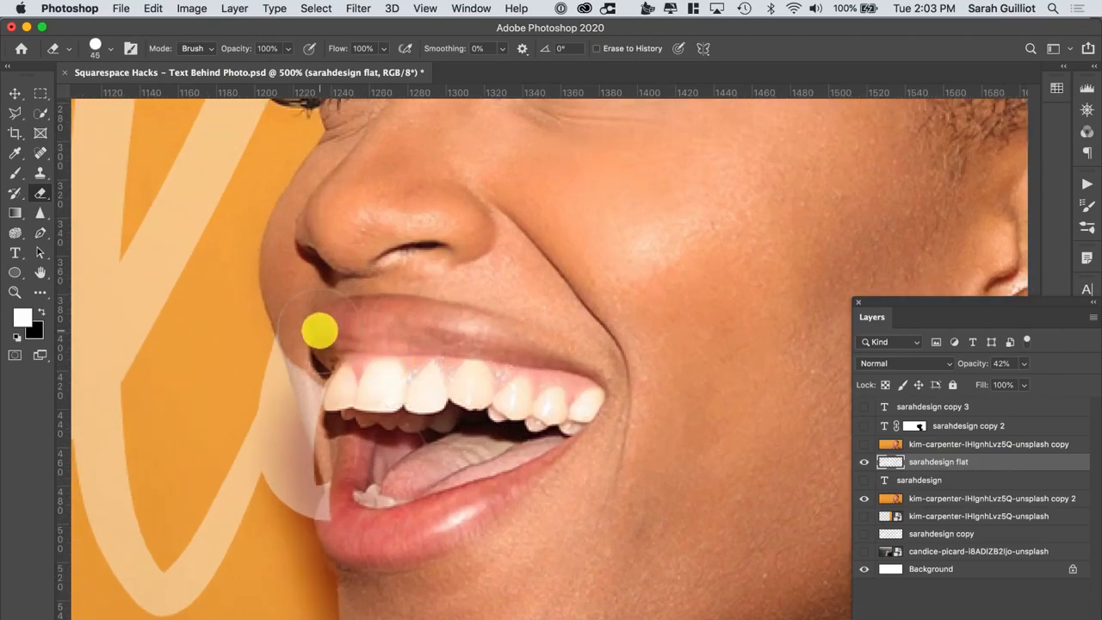
mouse_move(320, 330)
left_mouse_down()
mouse_move(361, 495)
mouse_move(368, 489)
mouse_move(363, 530)
mouse_move(357, 520)
mouse_move(388, 500)
mouse_move(314, 331)
mouse_move(414, 316)
mouse_move(352, 271)
mouse_move(399, 318)
mouse_move(408, 324)
mouse_move(357, 258)
left_mouse_up()
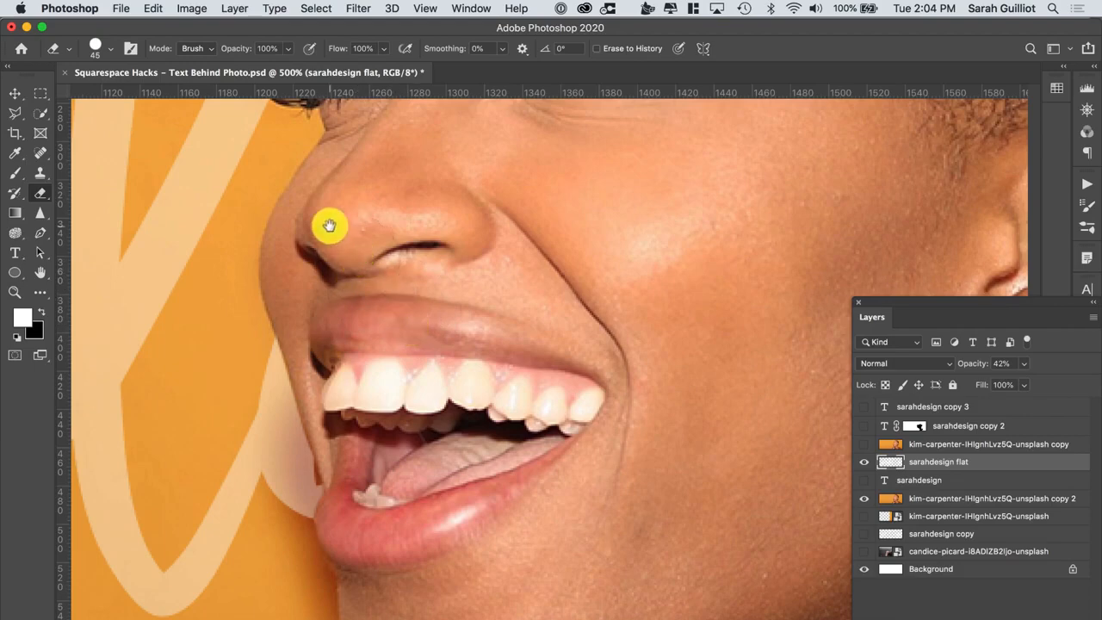
left_click_drag(327, 226, 524, 499)
mouse_move(558, 340)
left_mouse_down()
mouse_move(520, 436)
mouse_move(499, 448)
mouse_move(490, 436)
mouse_move(393, 438)
left_mouse_up()
Erase the lettering caught between the woman's eyelashes with a 1 px eraser
key("super+equal")
key("super+equal")
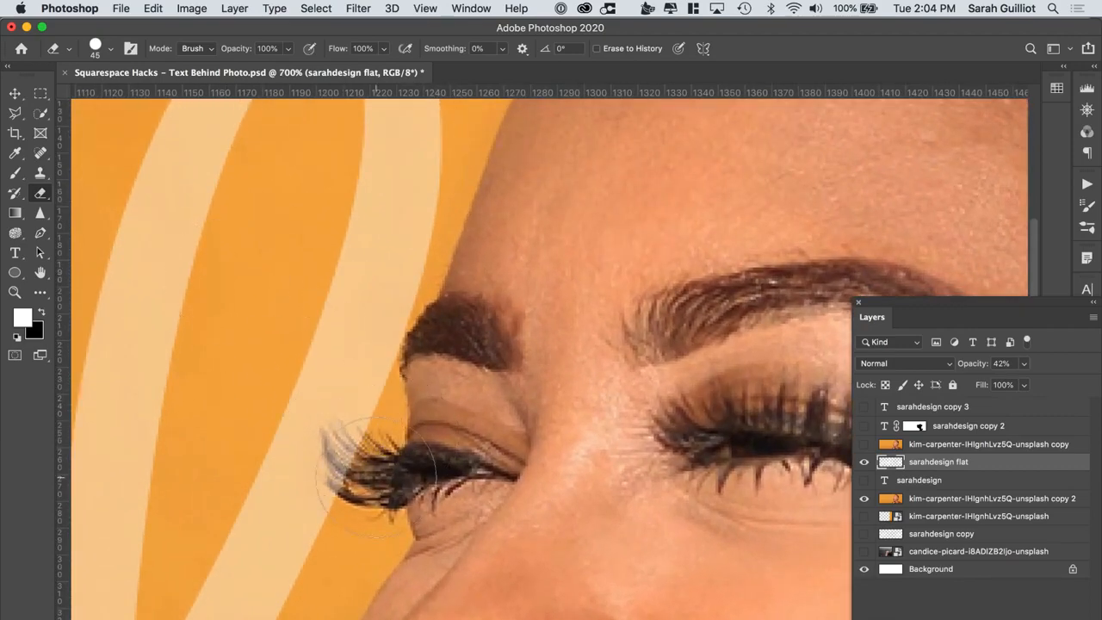
key("bracketleft")
key("bracketleft")
key("bracketleft")
key("bracketleft")
key("bracketleft")
key("bracketleft")
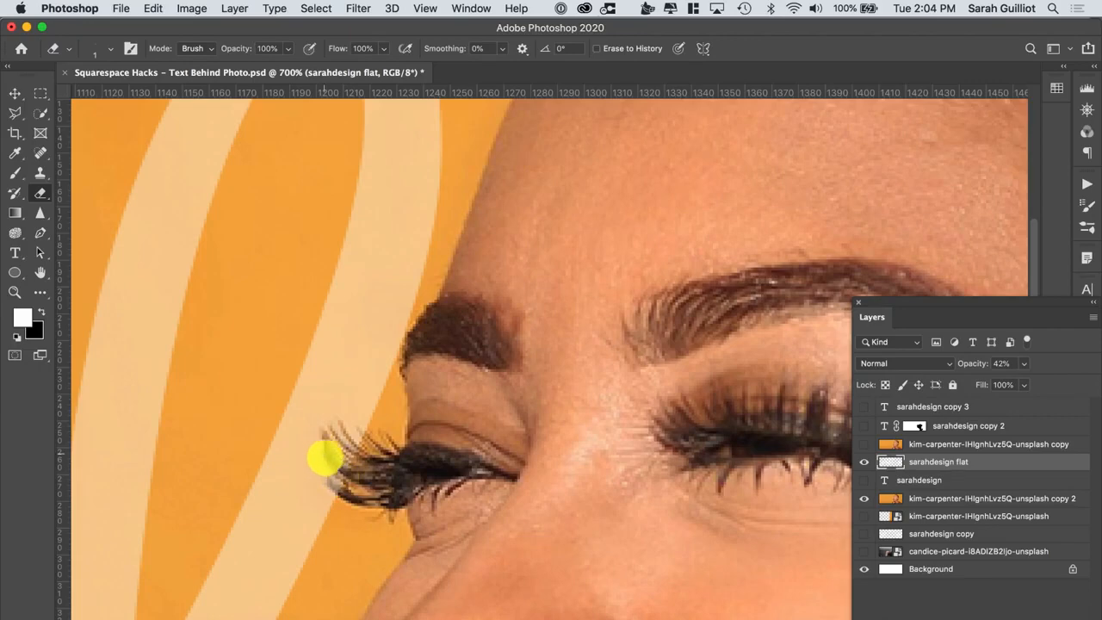
left_click_drag(324, 458, 358, 493)
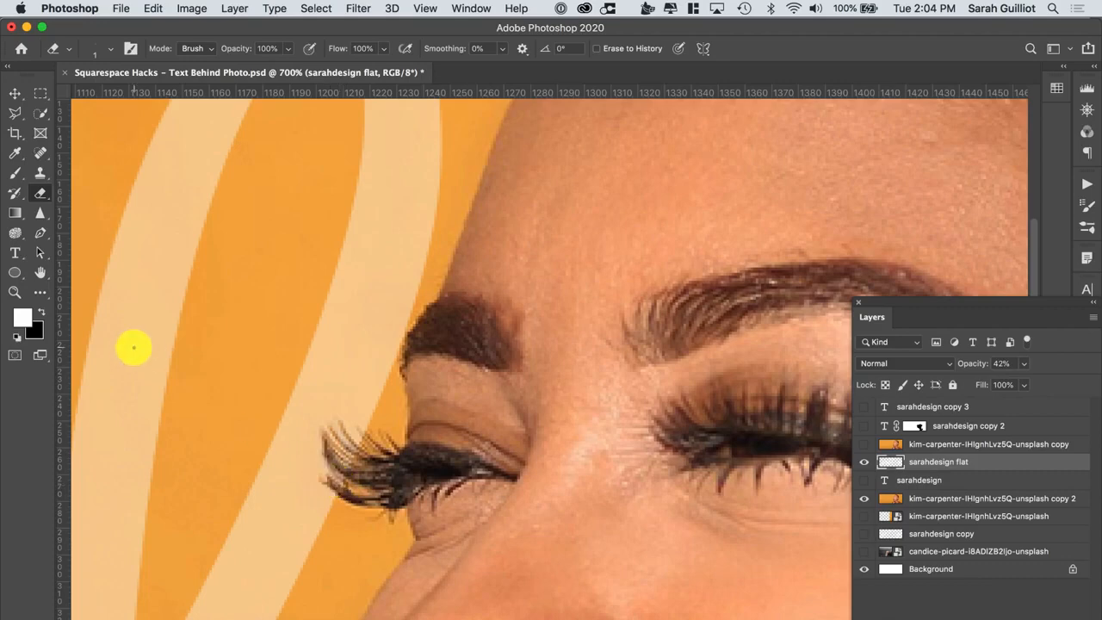
Restore the sarahdesign flat layer's opacity to 100%
double_click(40, 272)
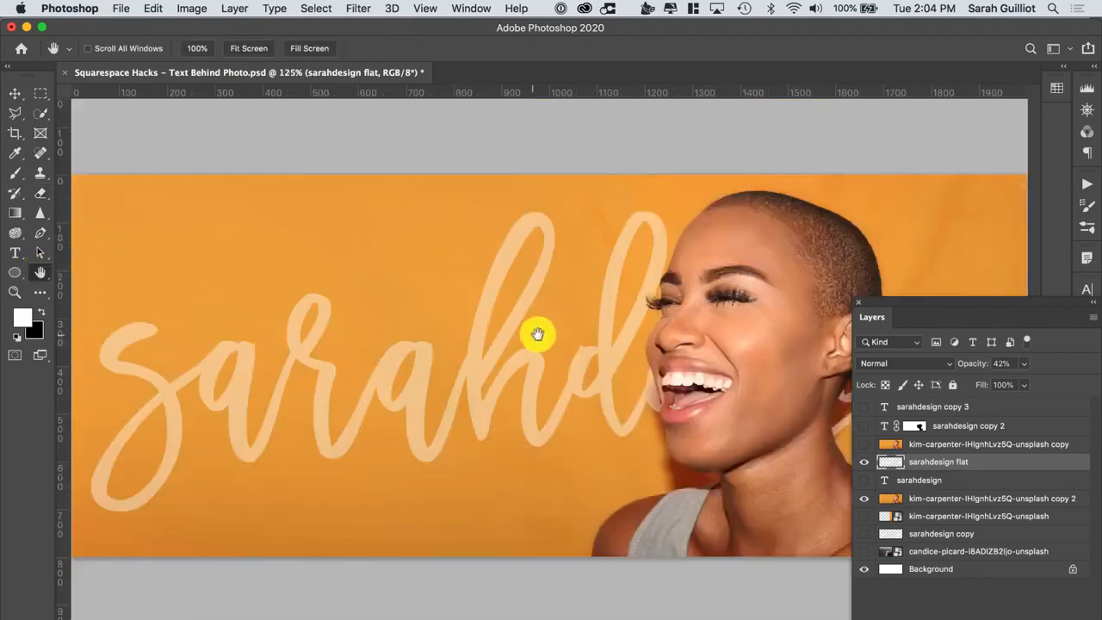
left_click_drag(895, 310, 1009, 82)
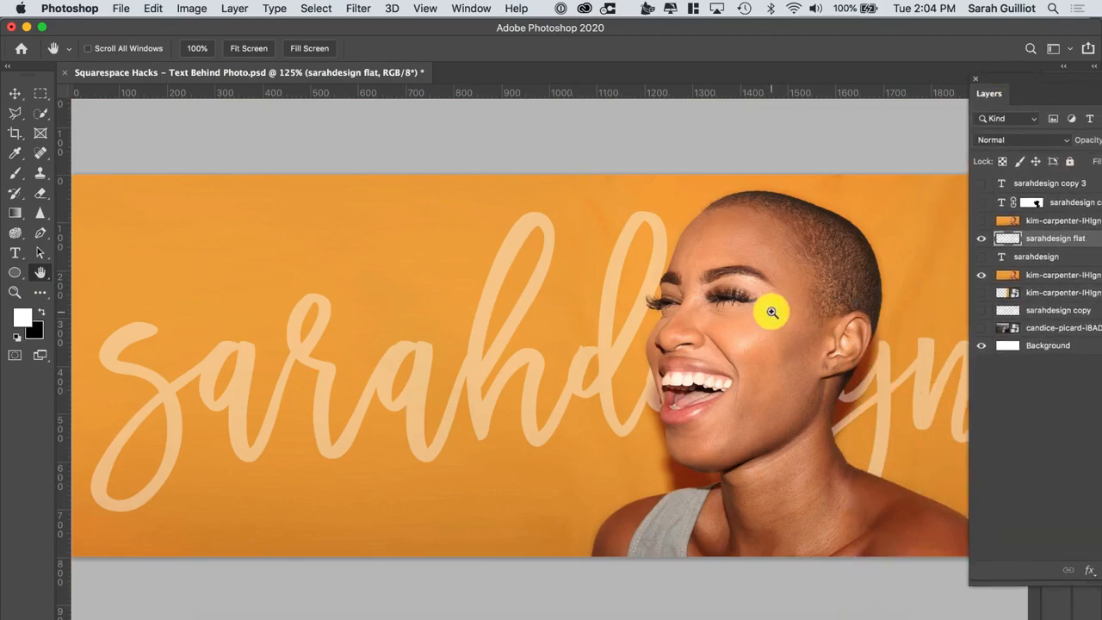
left_click(772, 313, "alt")
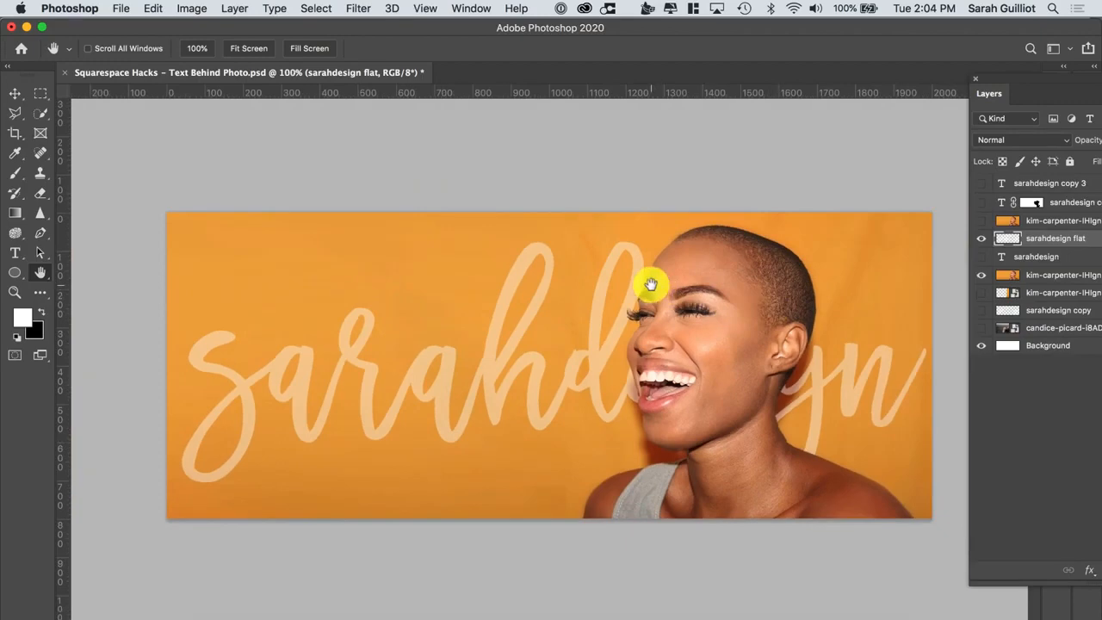
left_click_drag(1004, 78, 887, 99)
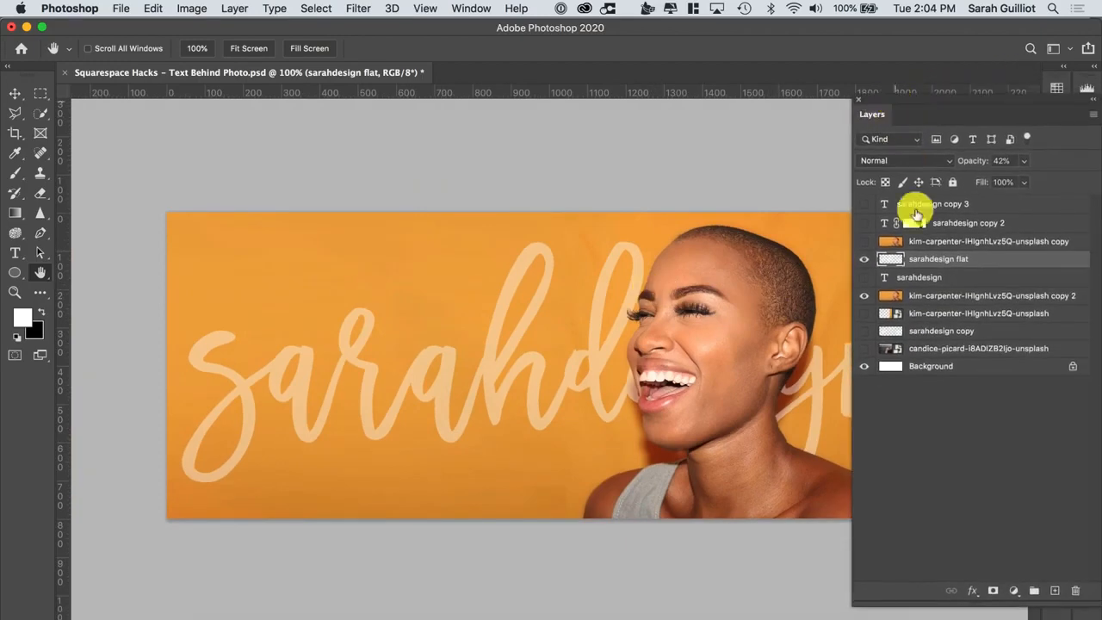
left_click(864, 259)
left_click(864, 259)
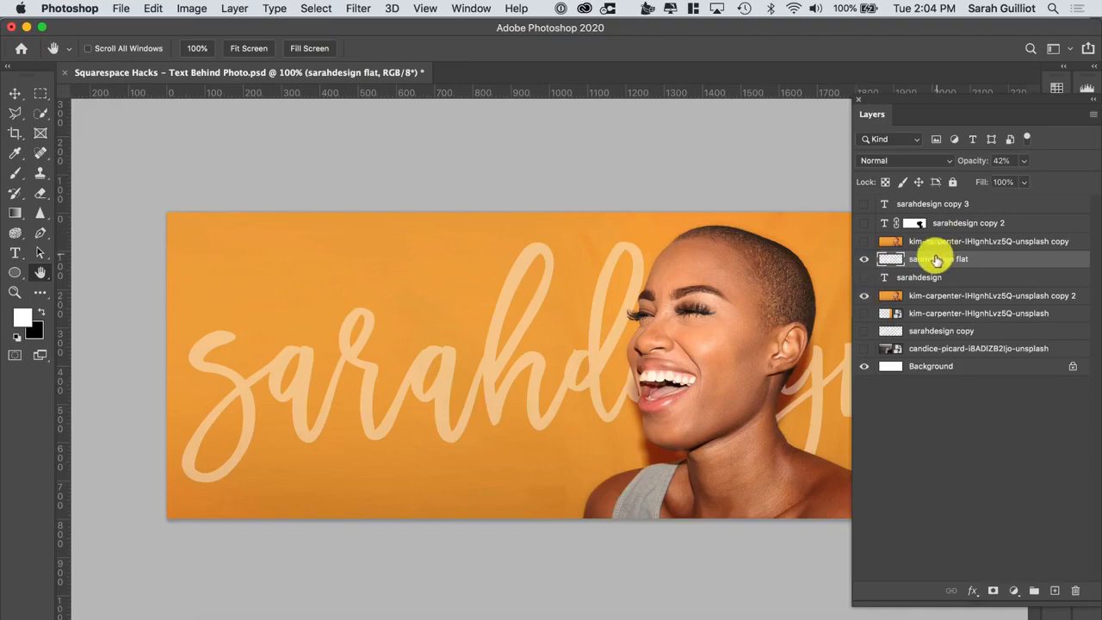
left_click_drag(970, 163, 1094, 160)
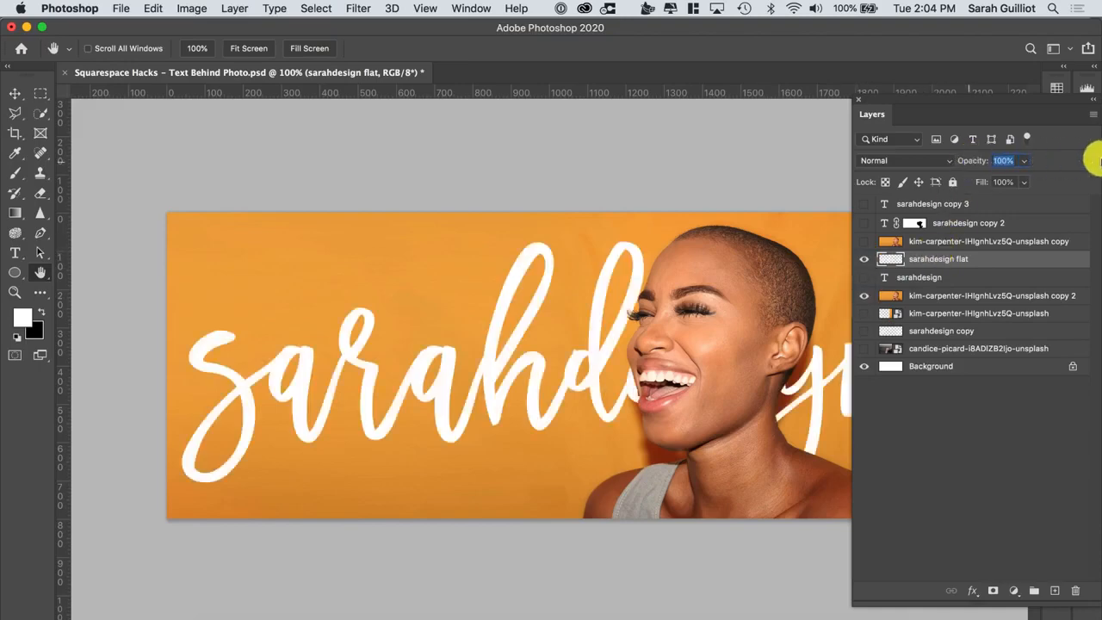
left_click_drag(971, 161, 1094, 163)
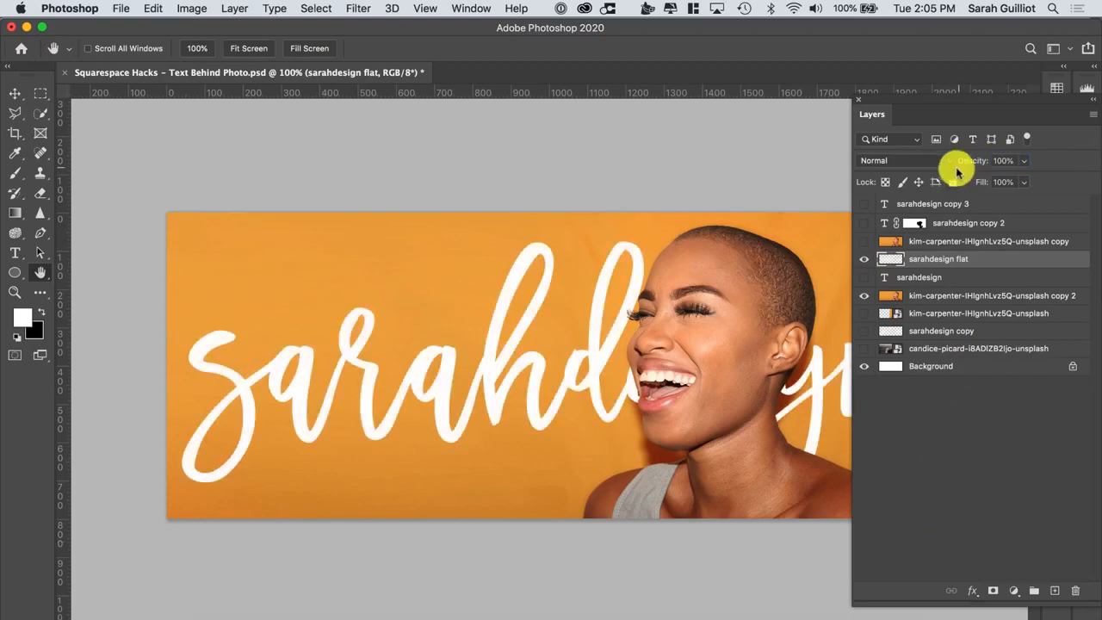
Apply a dark brown Color Overlay style to the sarahdesign flat layer and set its opacity to 7%
left_click(973, 591)
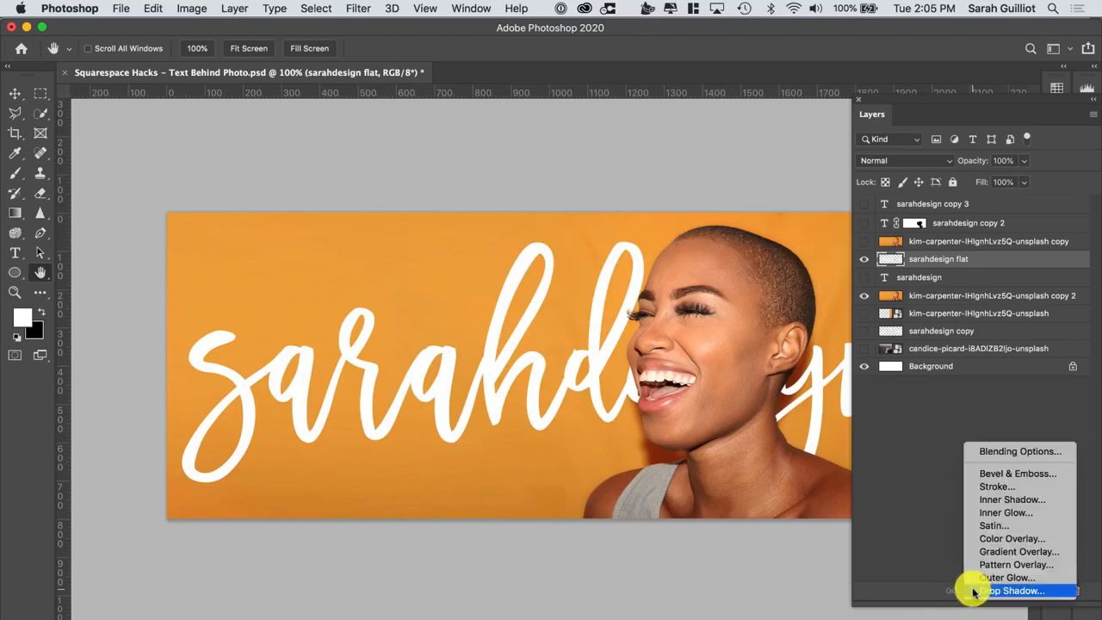
left_click(1008, 538)
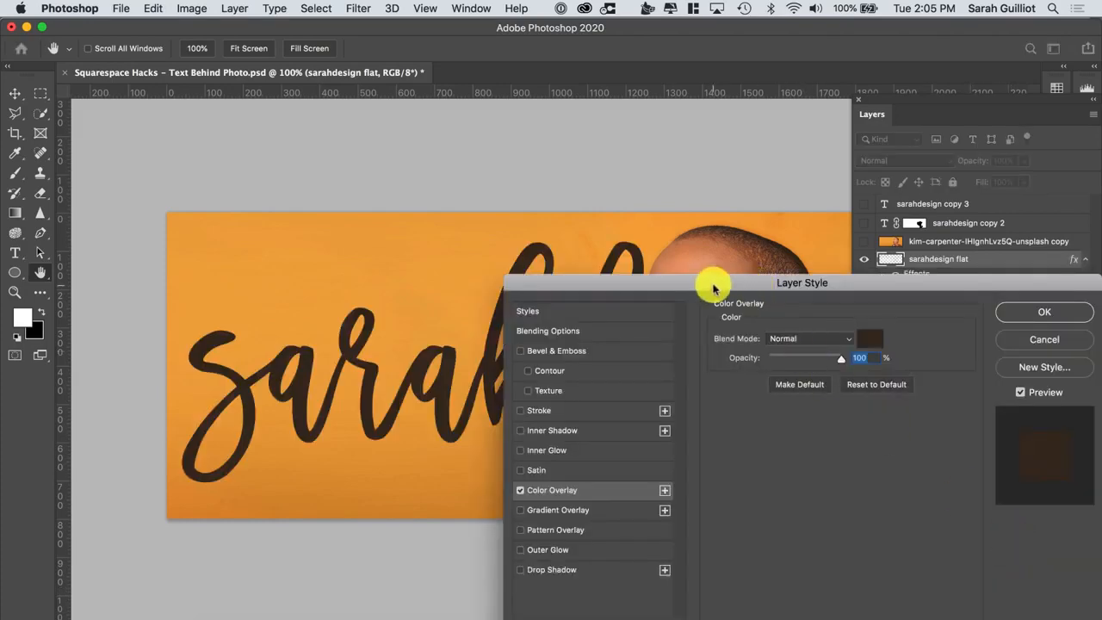
left_click_drag(716, 287, 551, 523)
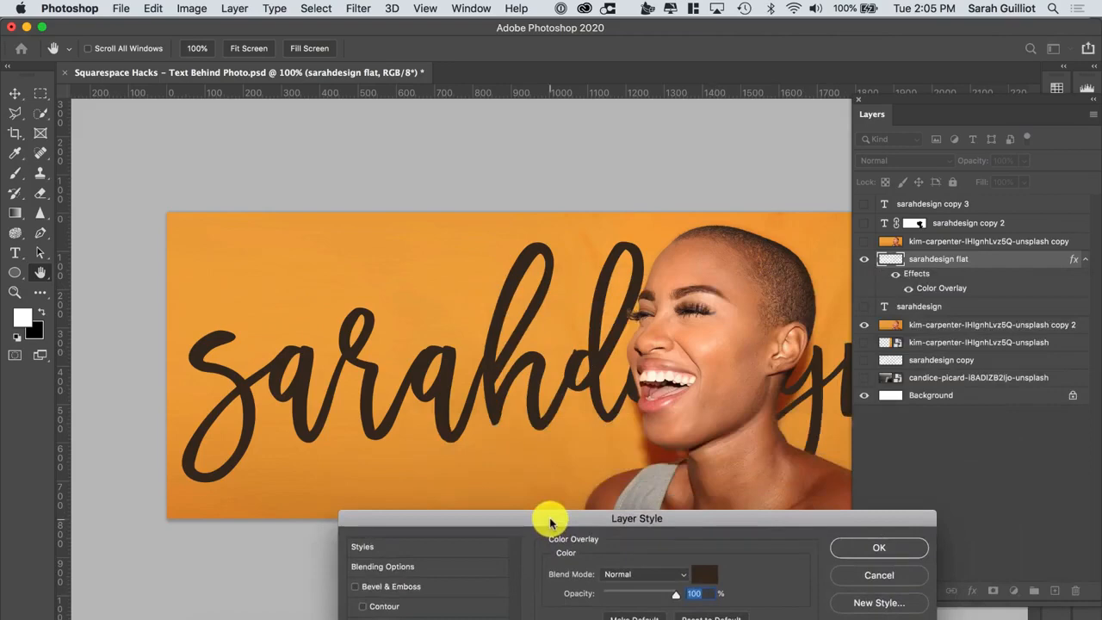
left_click(869, 549)
mouse_move(974, 163)
left_mouse_down()
mouse_move(941, 167)
mouse_move(1010, 160)
mouse_move(959, 162)
mouse_move(969, 164)
left_mouse_up()
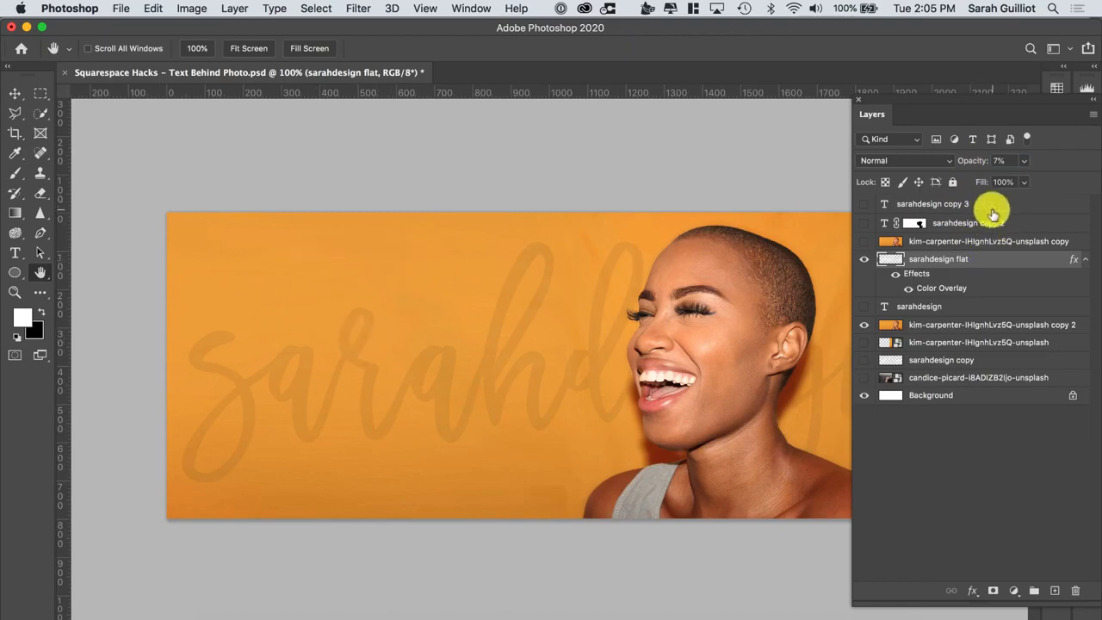
Add a new layer and draw a paragraph text box left of the woman in Adobe Garamond Pro
left_click(1054, 591)
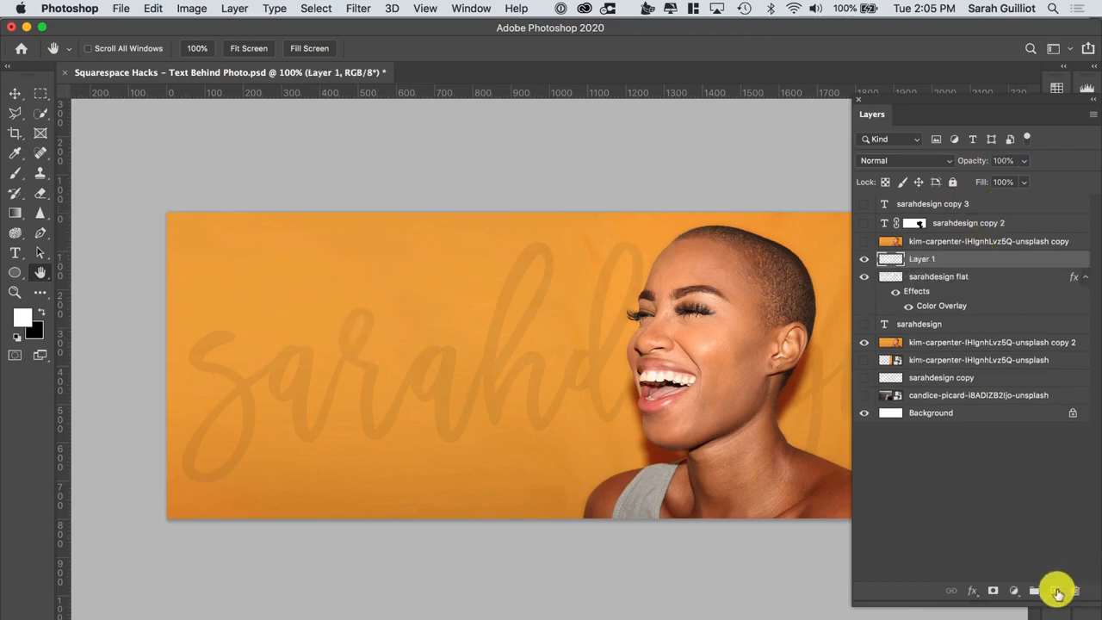
left_click(15, 250)
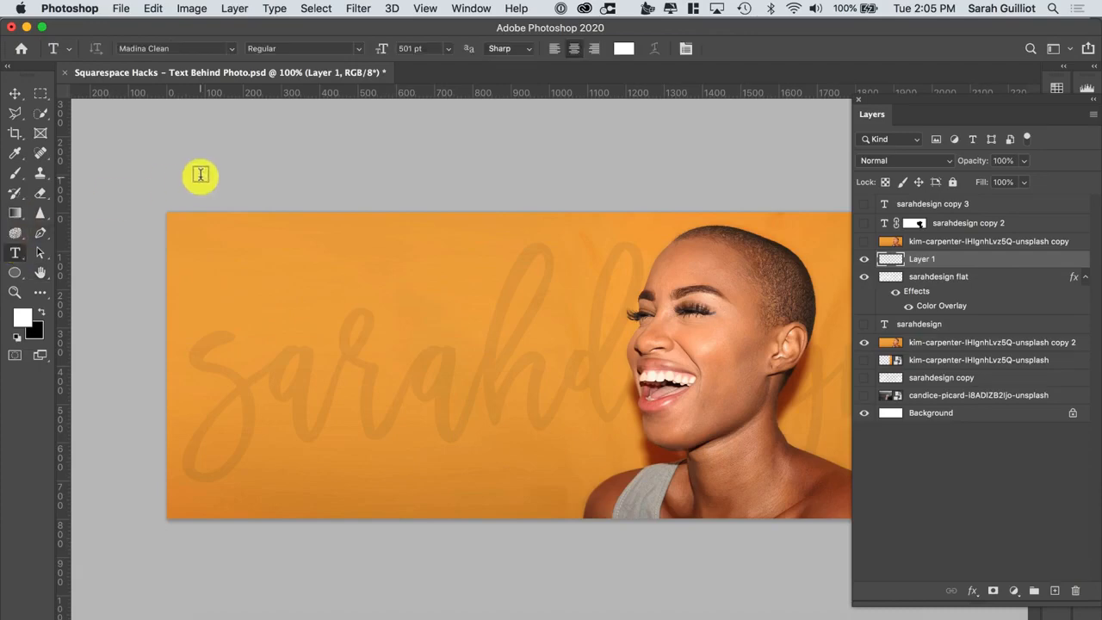
left_click(231, 52)
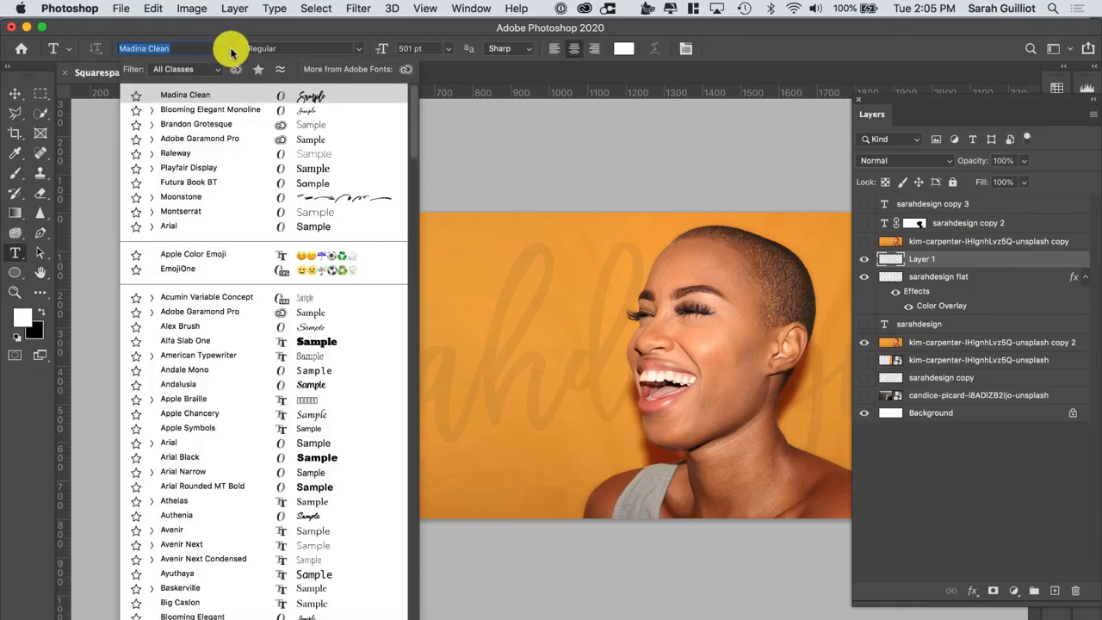
left_click(211, 142)
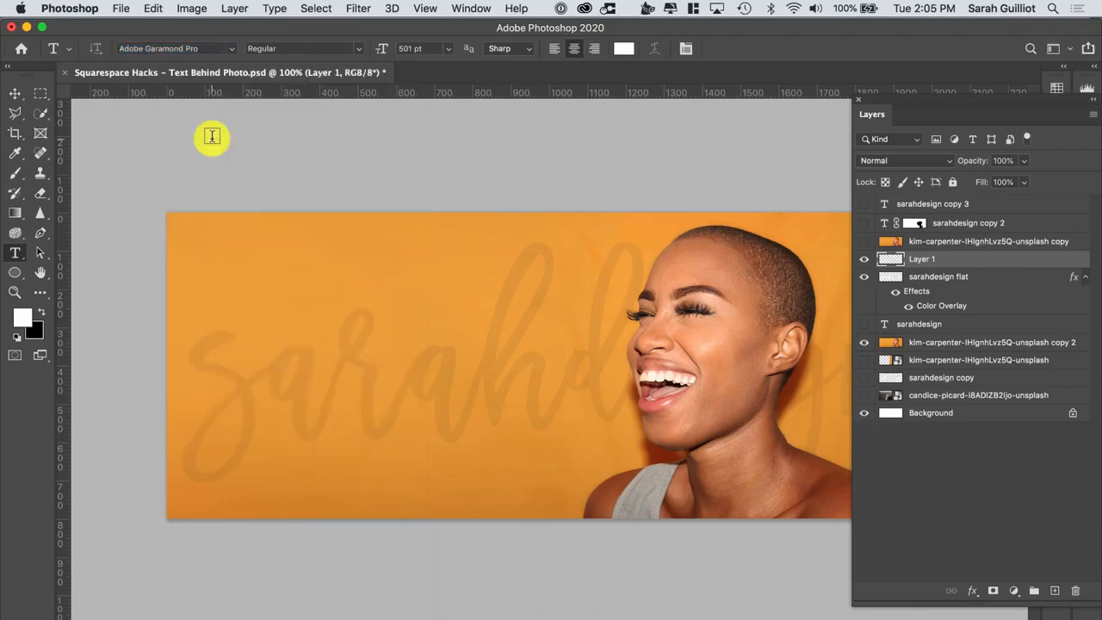
left_click_drag(277, 268, 553, 473)
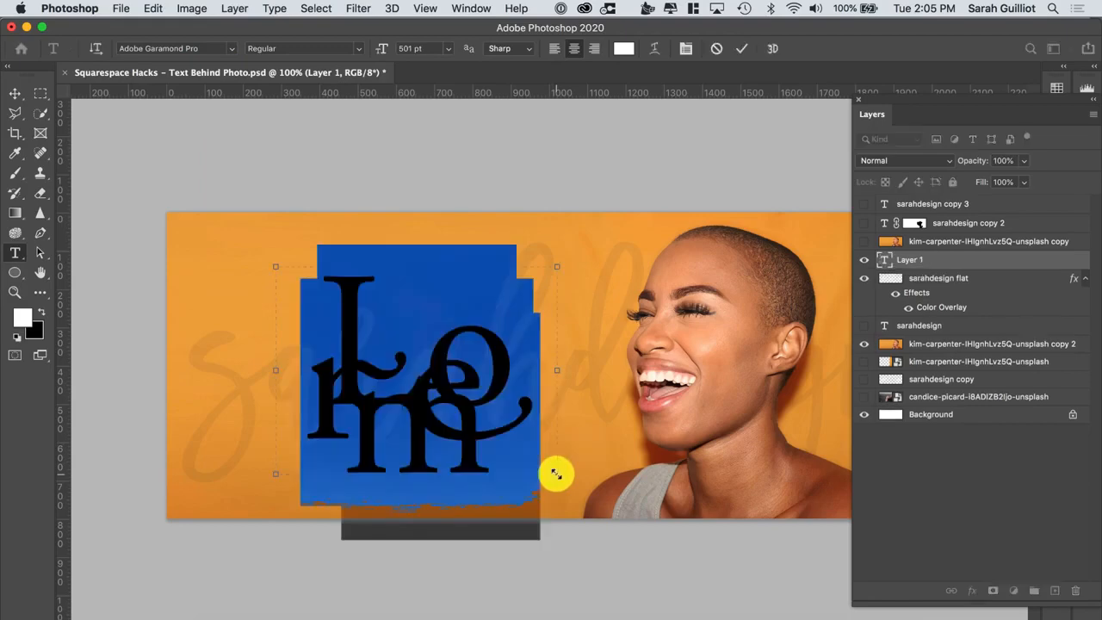
Set the paragraph text to Brandon Grotesque, left-aligned, at 91 pt
left_click_drag(379, 54, 284, 42)
left_click(230, 49)
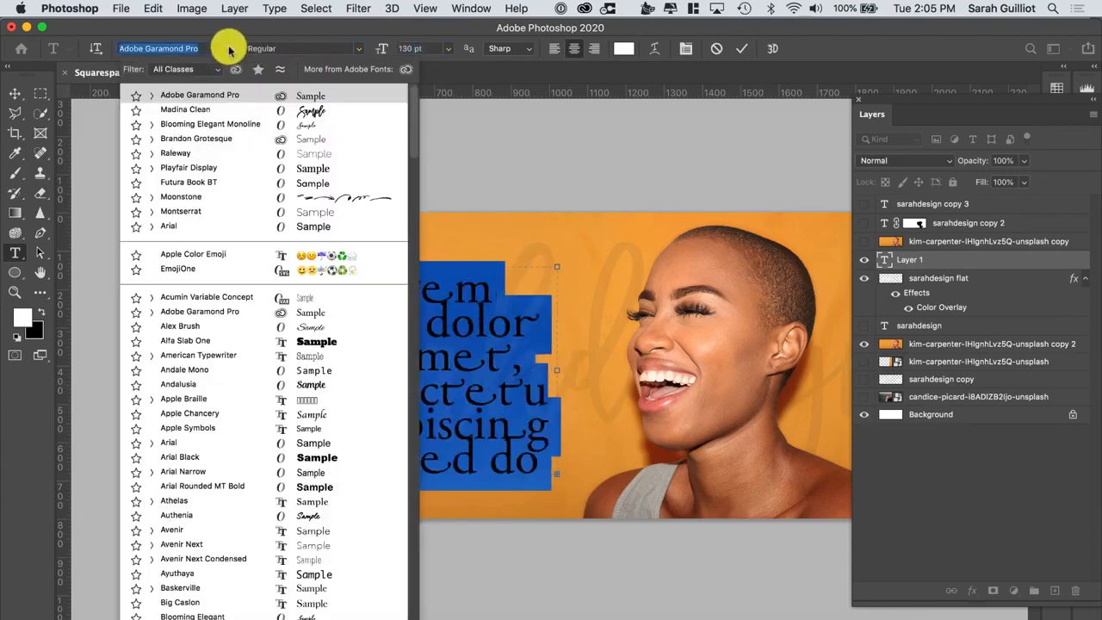
left_click(238, 139)
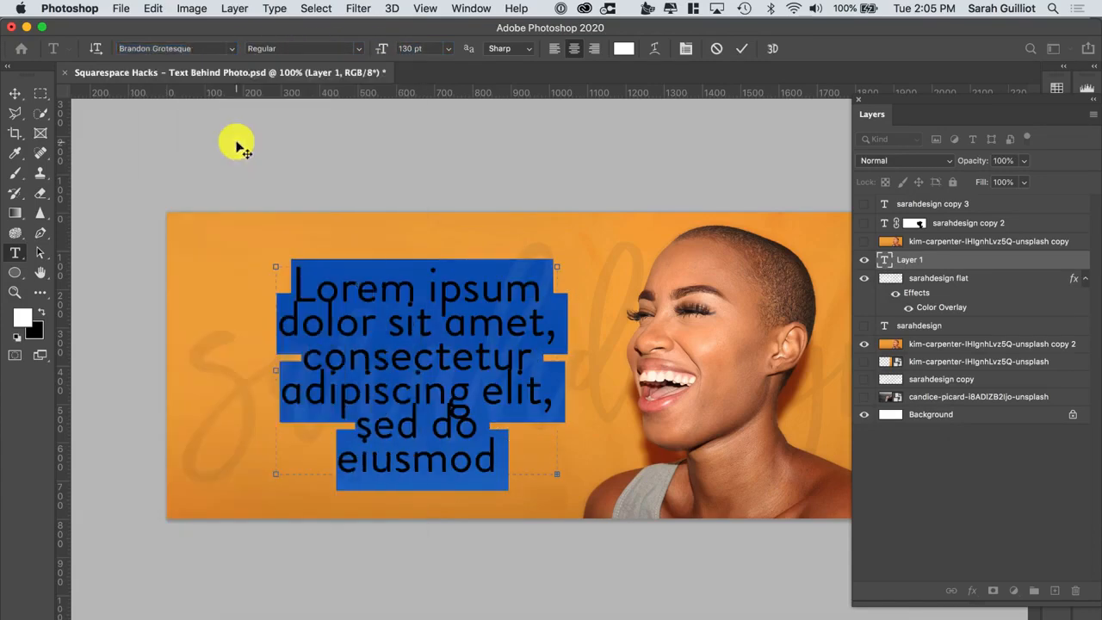
left_click(554, 48)
mouse_move(381, 48)
left_mouse_down()
mouse_move(364, 52)
mouse_move(369, 44)
left_mouse_up()
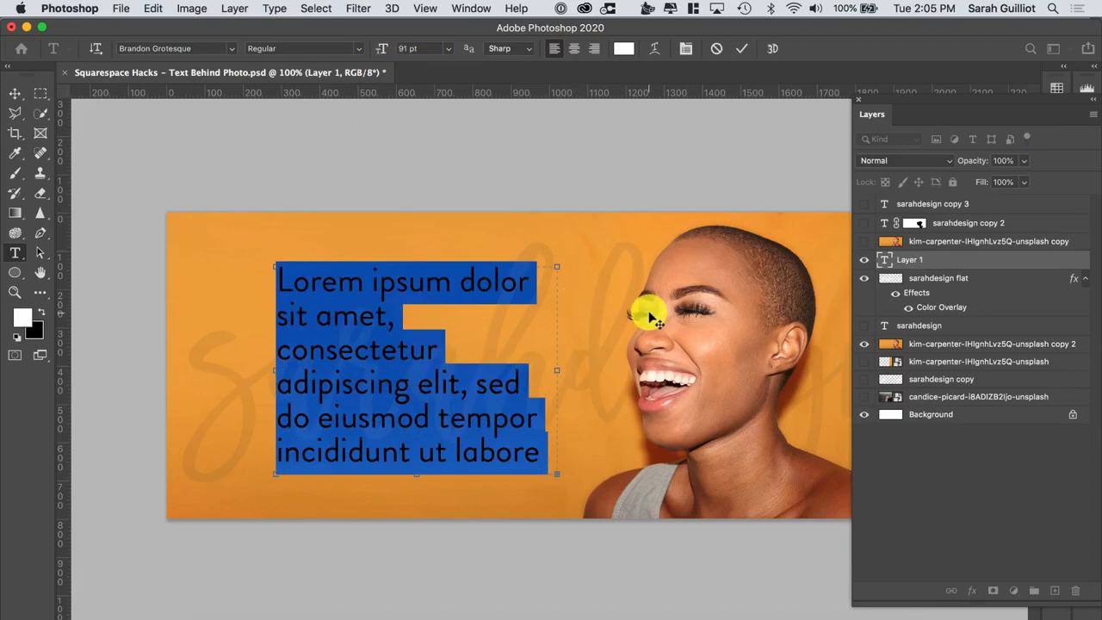
Move the paragraph text slightly to the right
left_click(14, 92)
left_click_drag(366, 357, 394, 352)
Set the sarahdesign flat layer's opacity to 10%
left_click(1006, 277)
left_click_drag(983, 161, 976, 163)
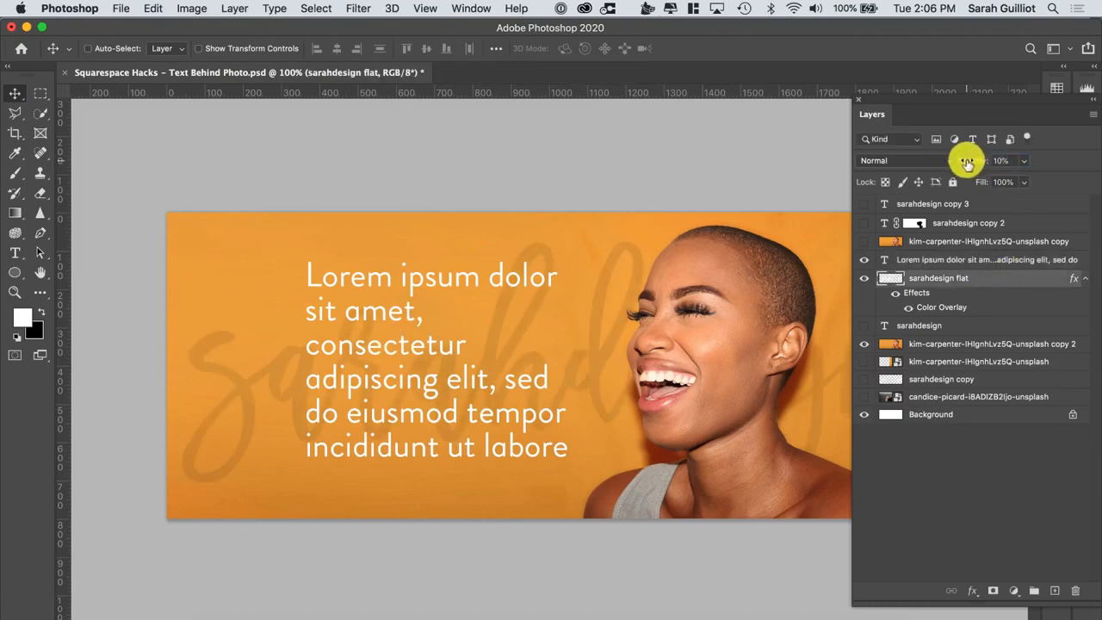
Change the paragraph text colour to dark brown
left_click(945, 259)
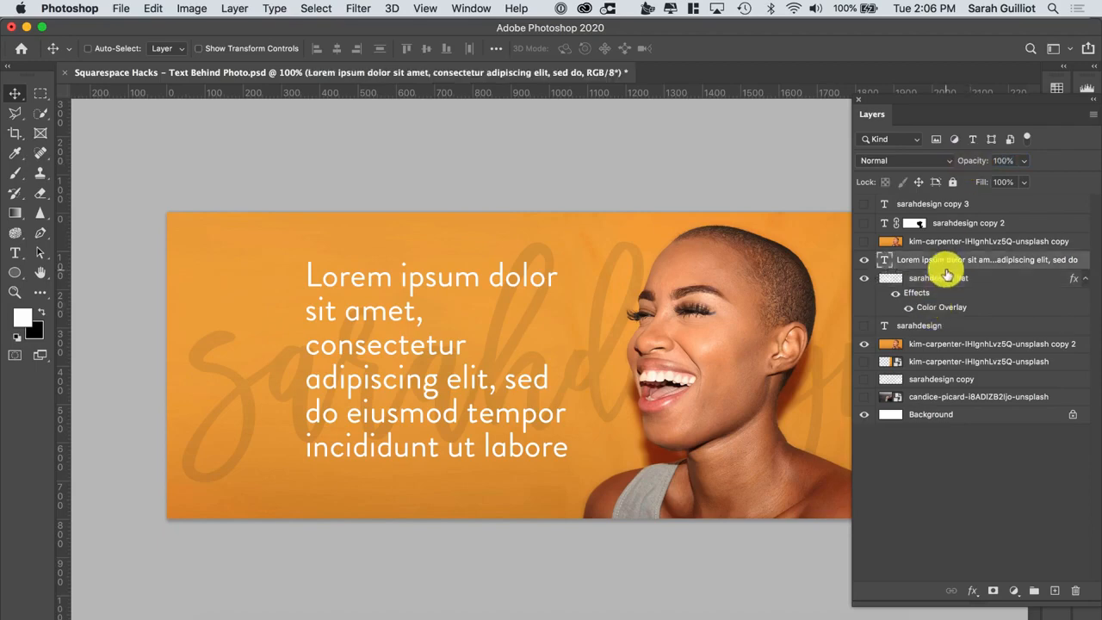
double_click(880, 259)
left_click(624, 48)
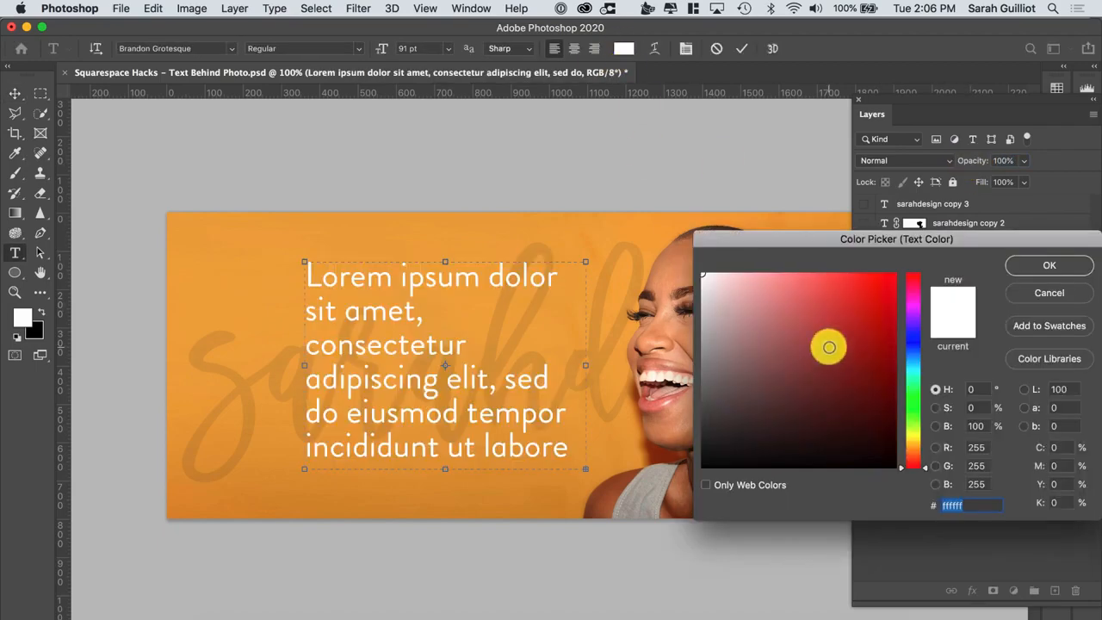
left_click(696, 441)
left_click(1015, 267)
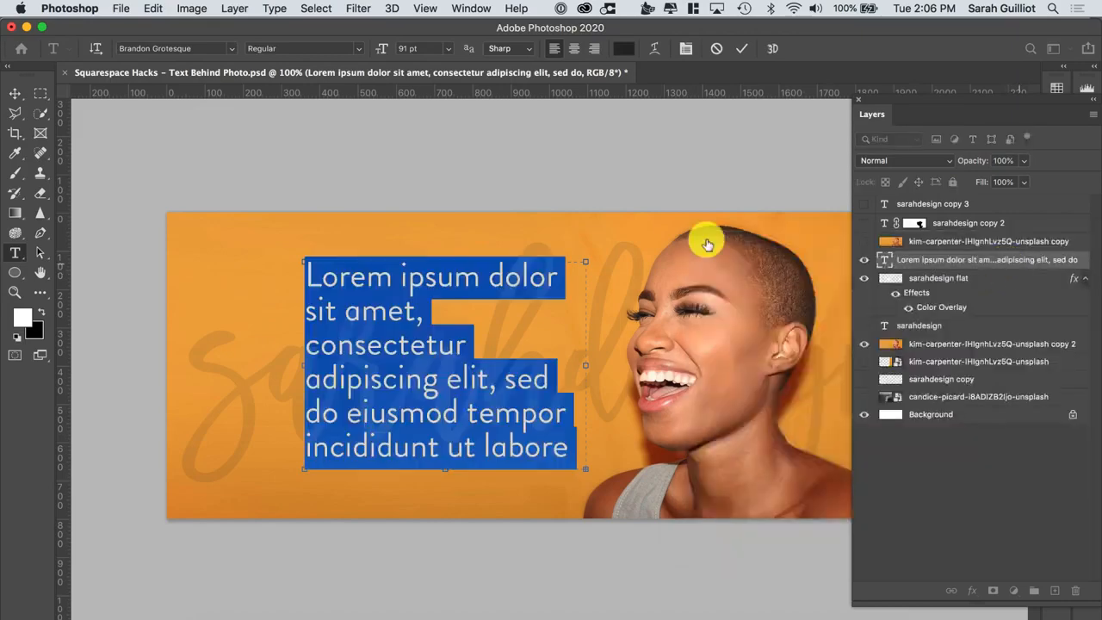
left_click(14, 92)
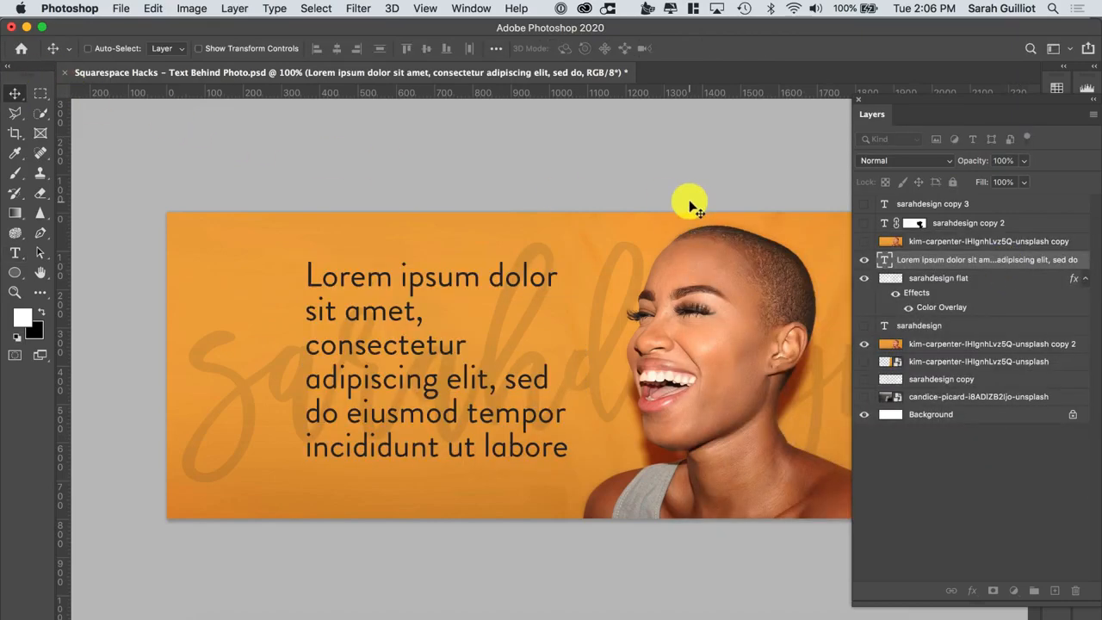
Hide the paragraph text, sarahdesign flat and orange photo layers, then show and select the candice-picard photo layer
key("super+minus")
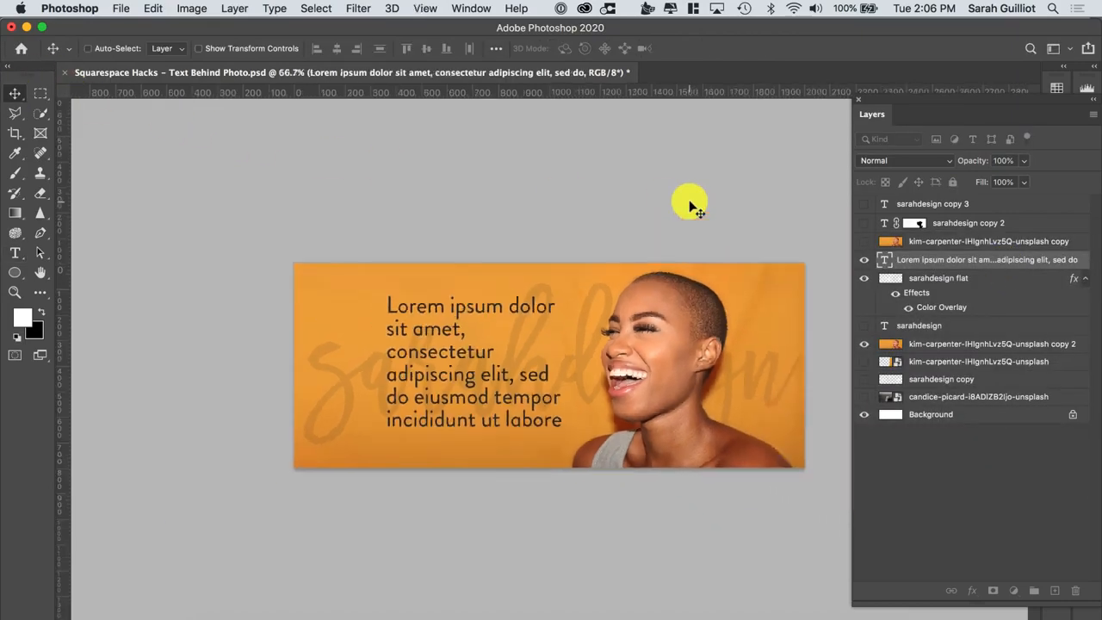
left_click(864, 260)
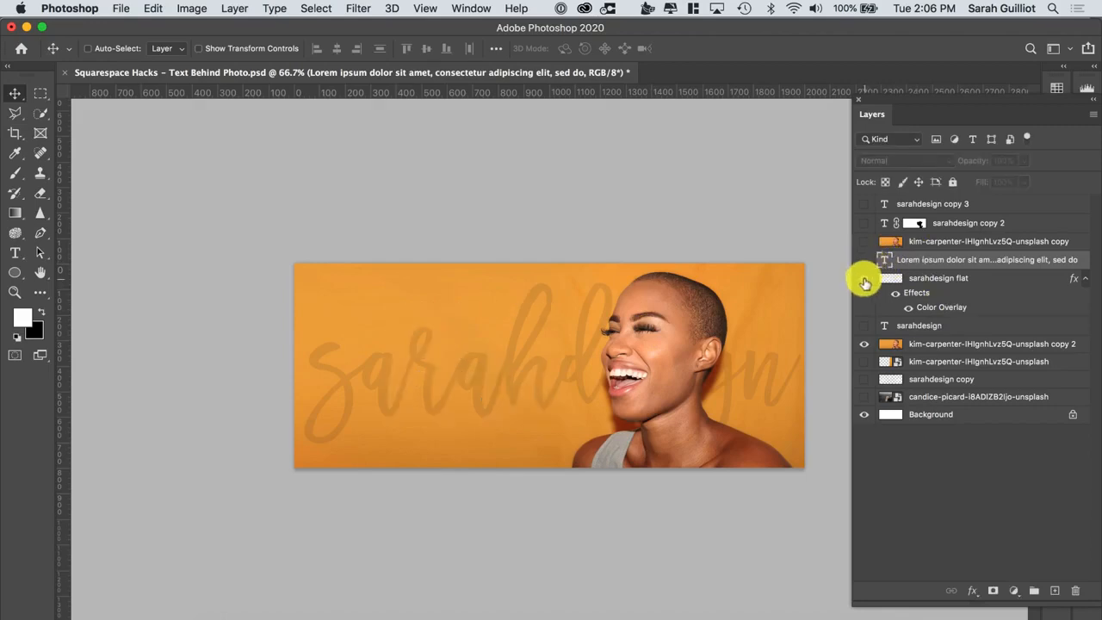
left_click(863, 278)
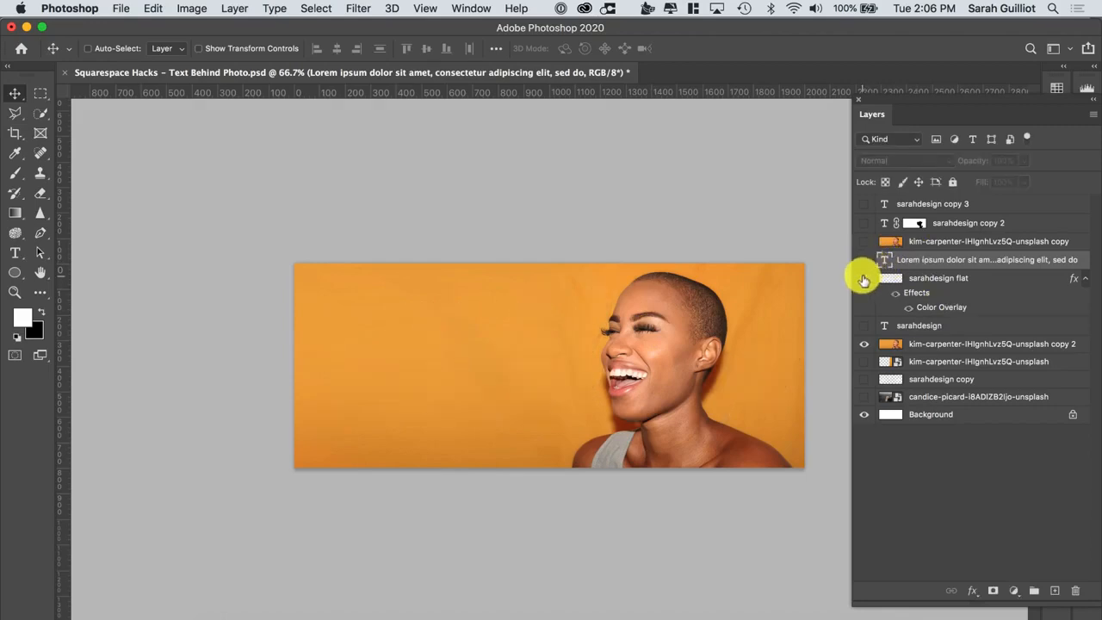
left_click(864, 345)
left_click(864, 397)
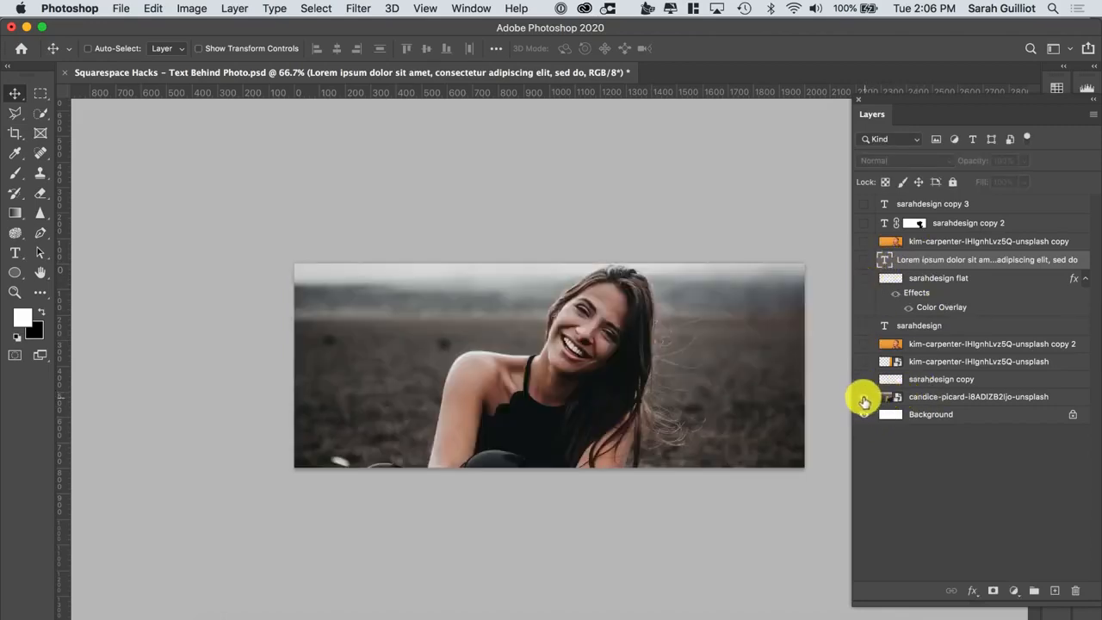
left_click(935, 397)
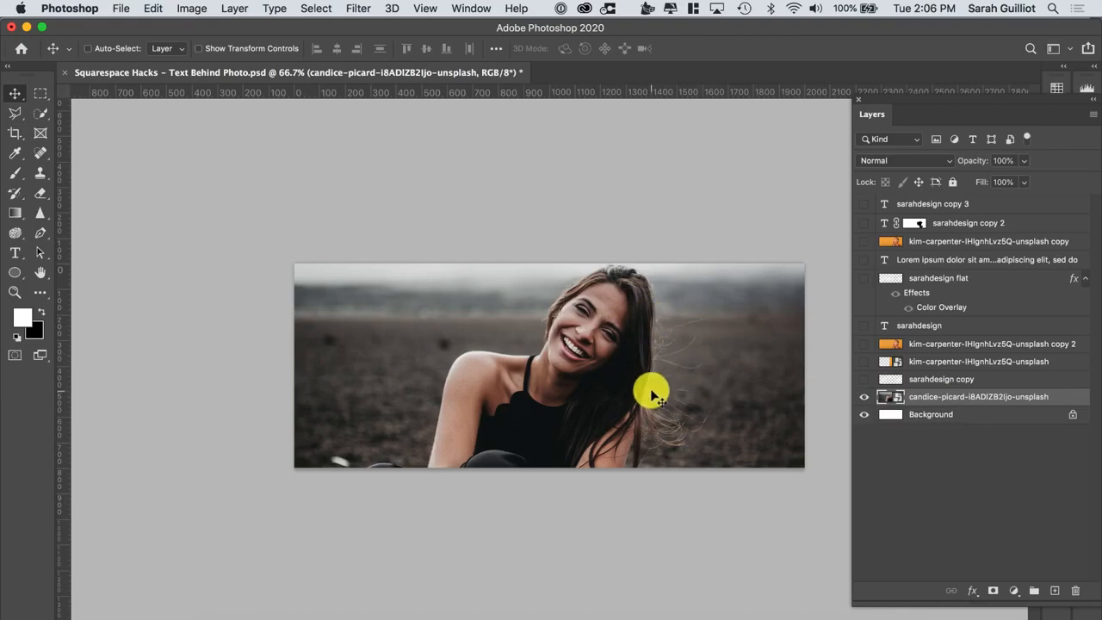
left_click(864, 241)
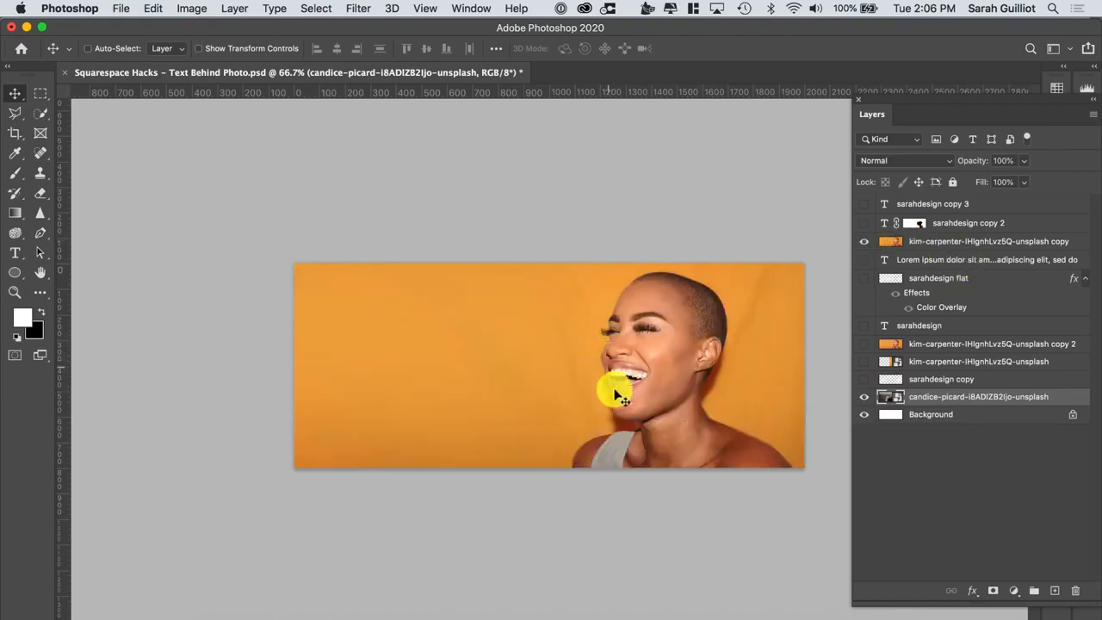
left_click(864, 241)
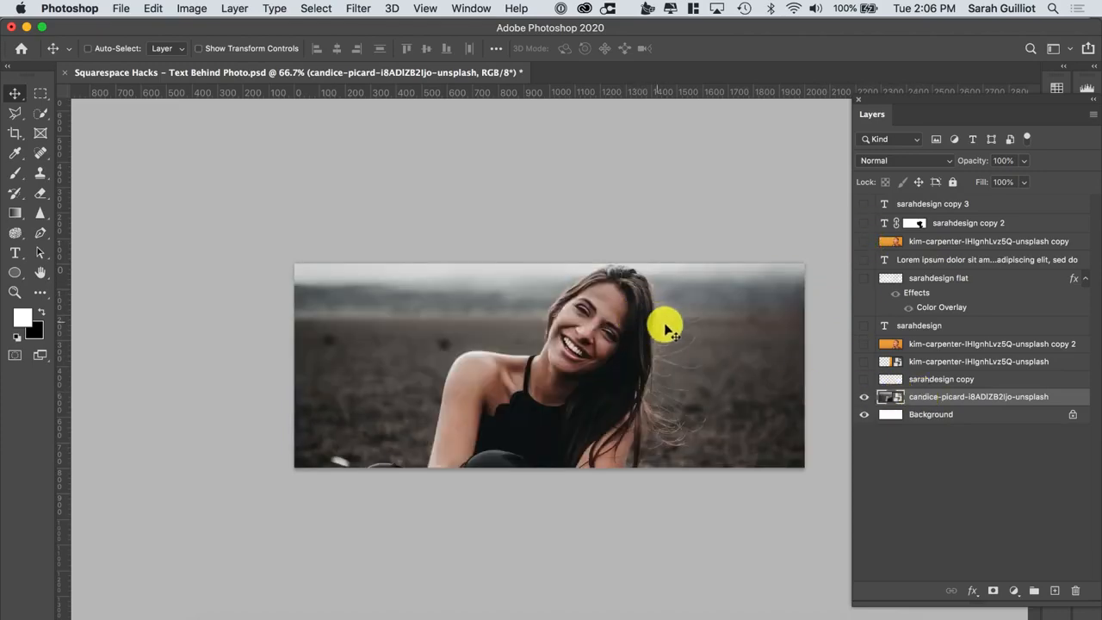
key("super+equal")
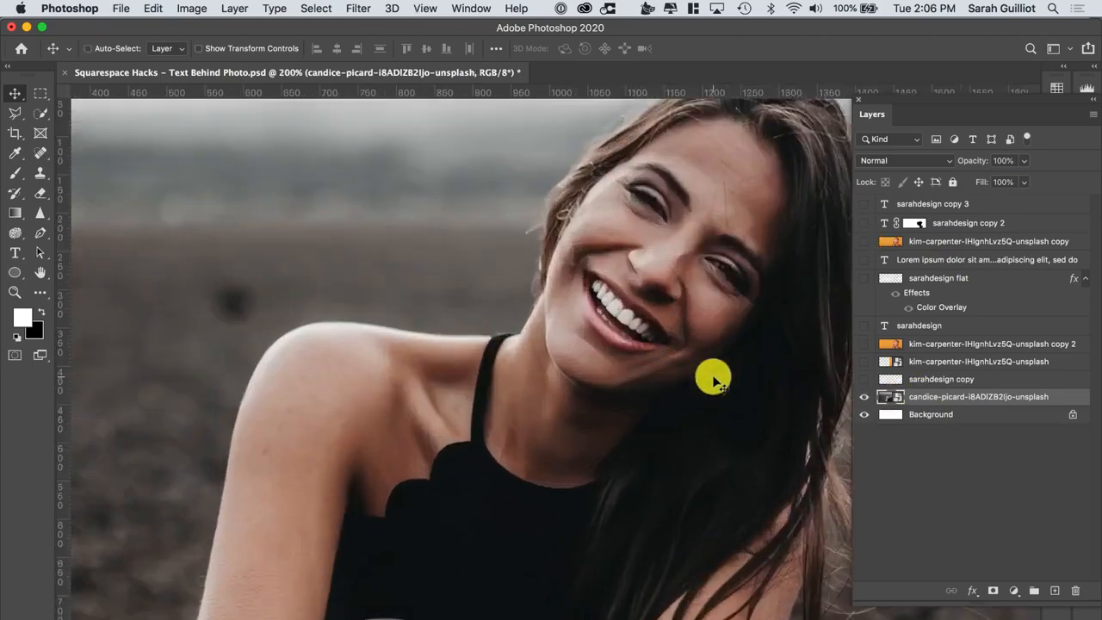
key("super+equal")
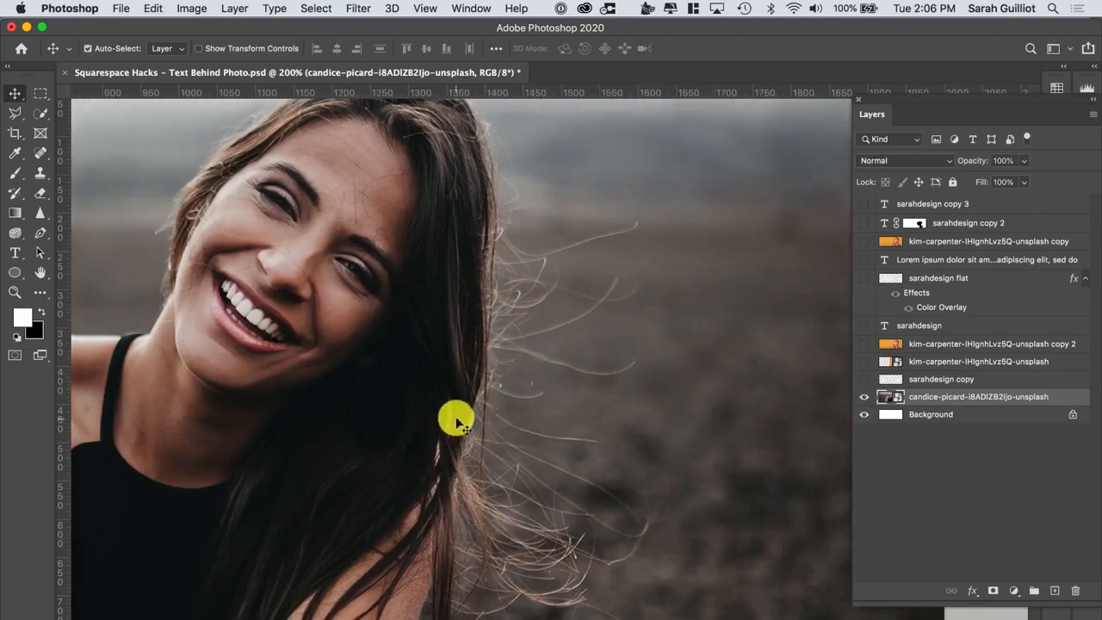
key("super+minus")
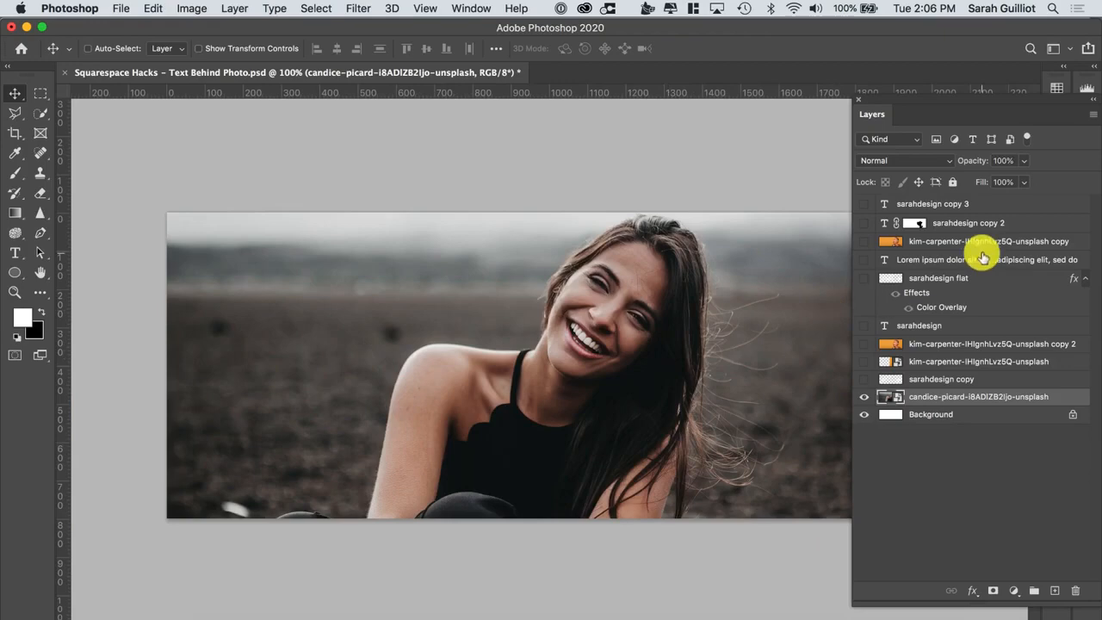
Show the sarahdesign copy 3 text layer and duplicate it
left_click(864, 204)
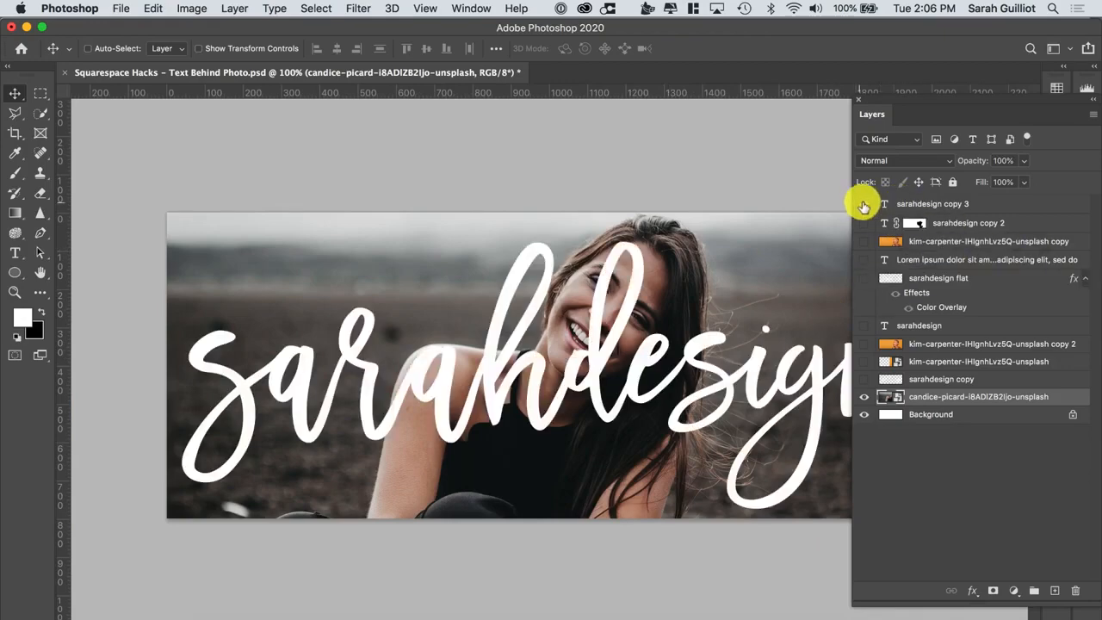
left_click(990, 204)
left_click_drag(990, 204, 1052, 589)
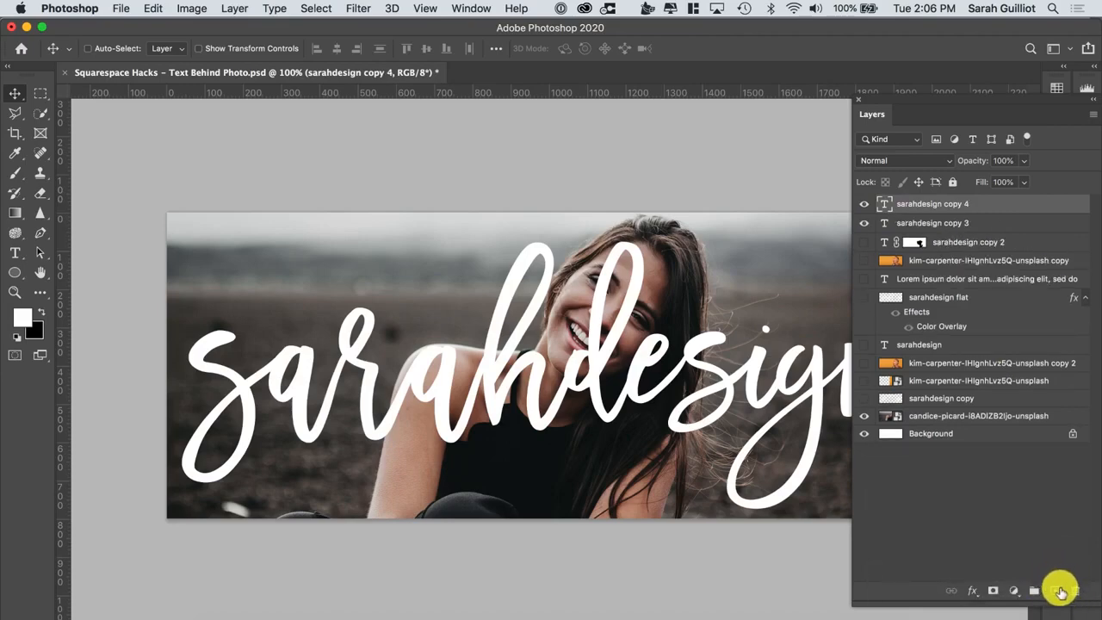
Hide the original sarahdesign copy 3 and move the sarahdesign copy 4 layer just above the candice-picard photo
left_click(865, 220)
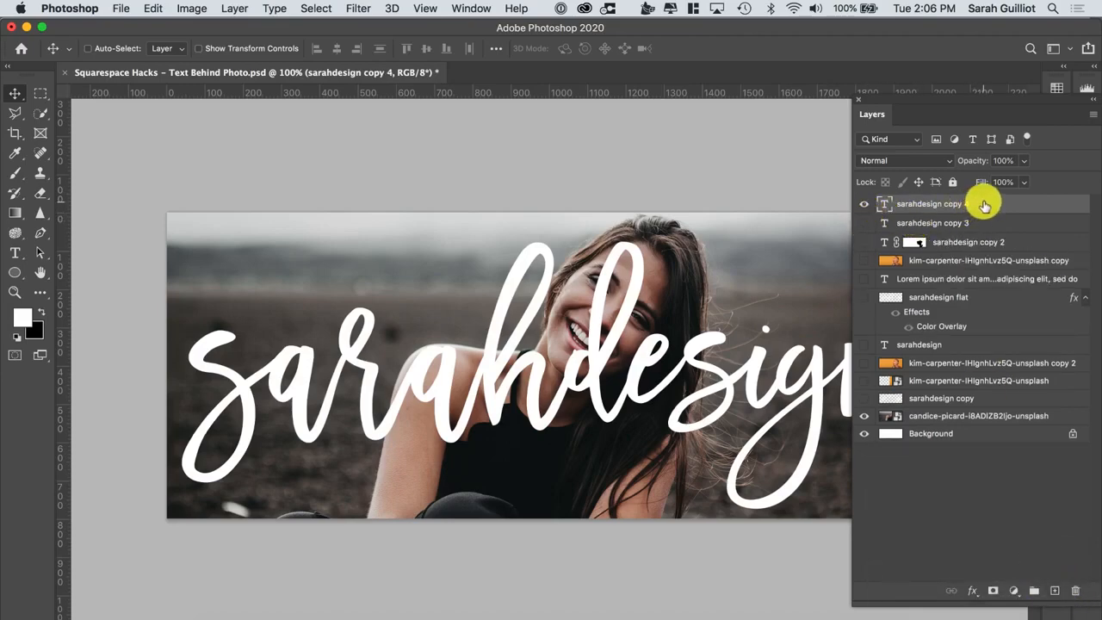
left_click_drag(981, 203, 973, 404)
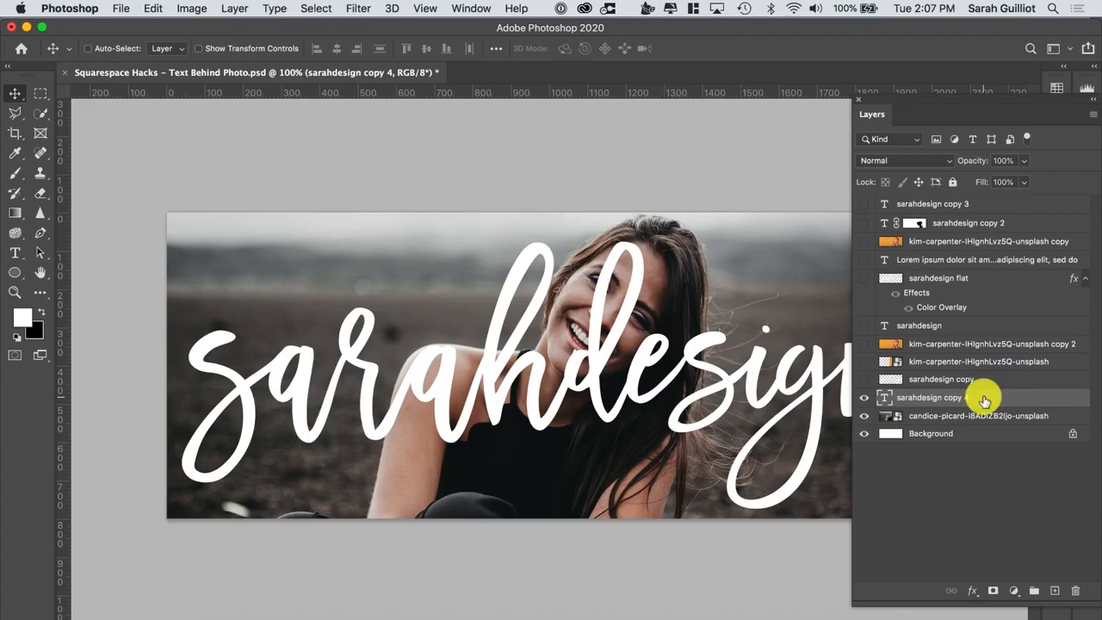
Rasterize the type of the sarahdesign copy 4 layer
right_click(933, 397)
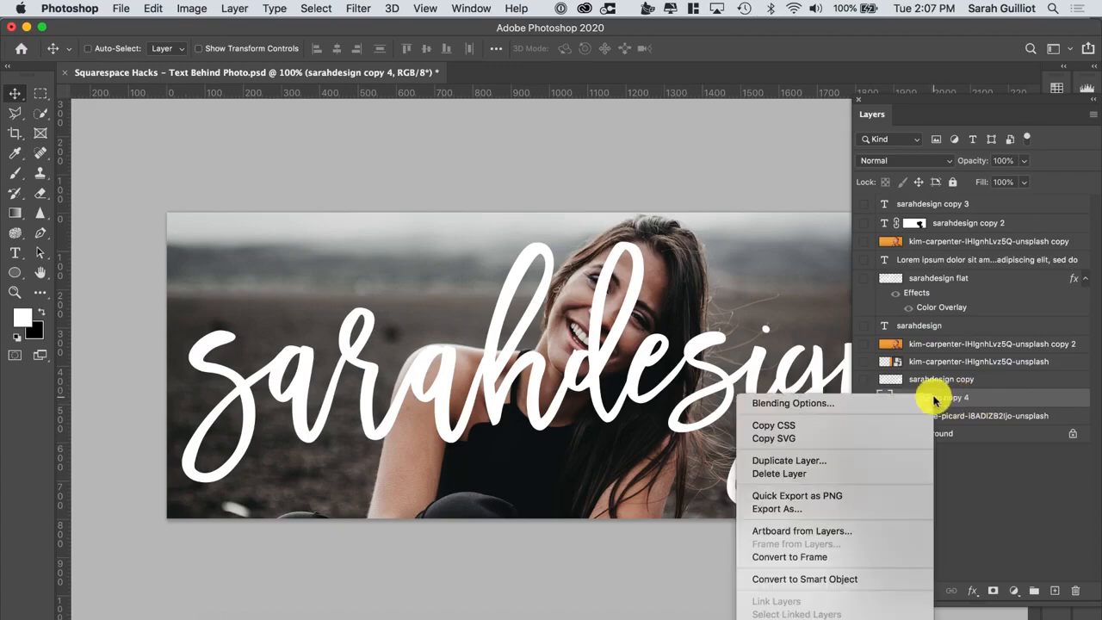
scroll(872, 523, "down", 3)
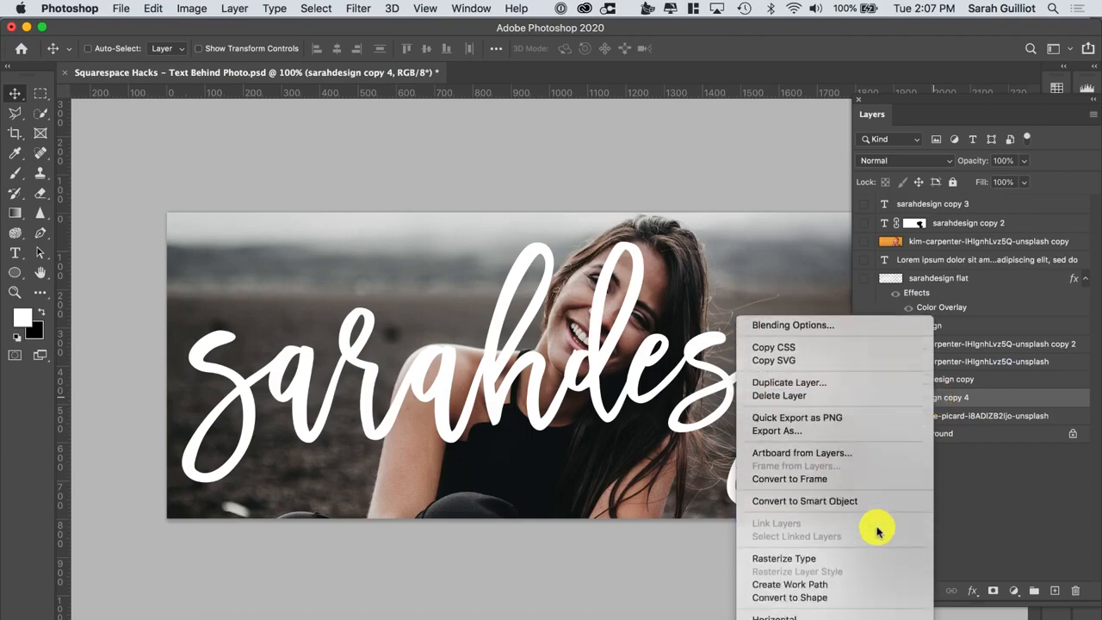
left_click(814, 560)
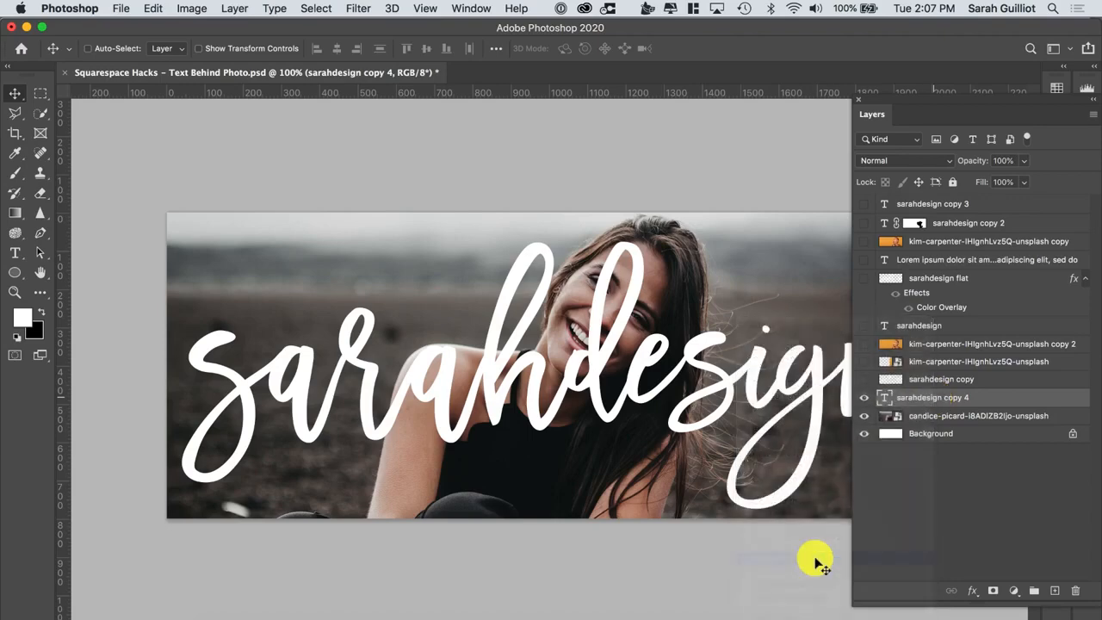
left_click(865, 397)
left_click(865, 397)
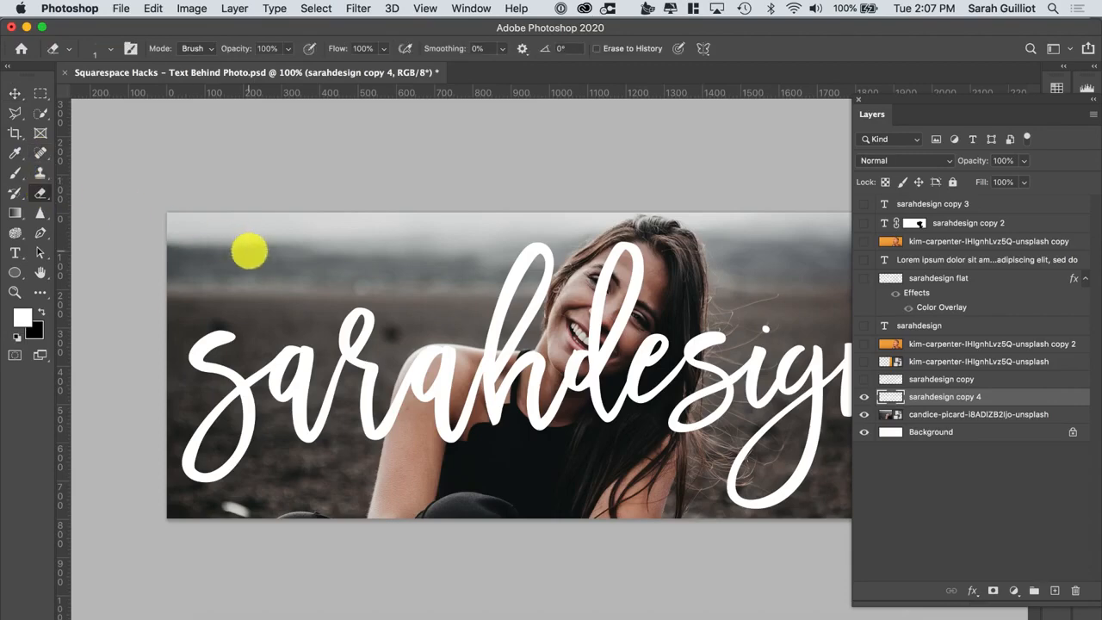
Erase the sarahdesign copy 4 lettering where it covers the woman's arm, shoulder and face using an 80 px eraser
key("super+equal")
key("super+equal")
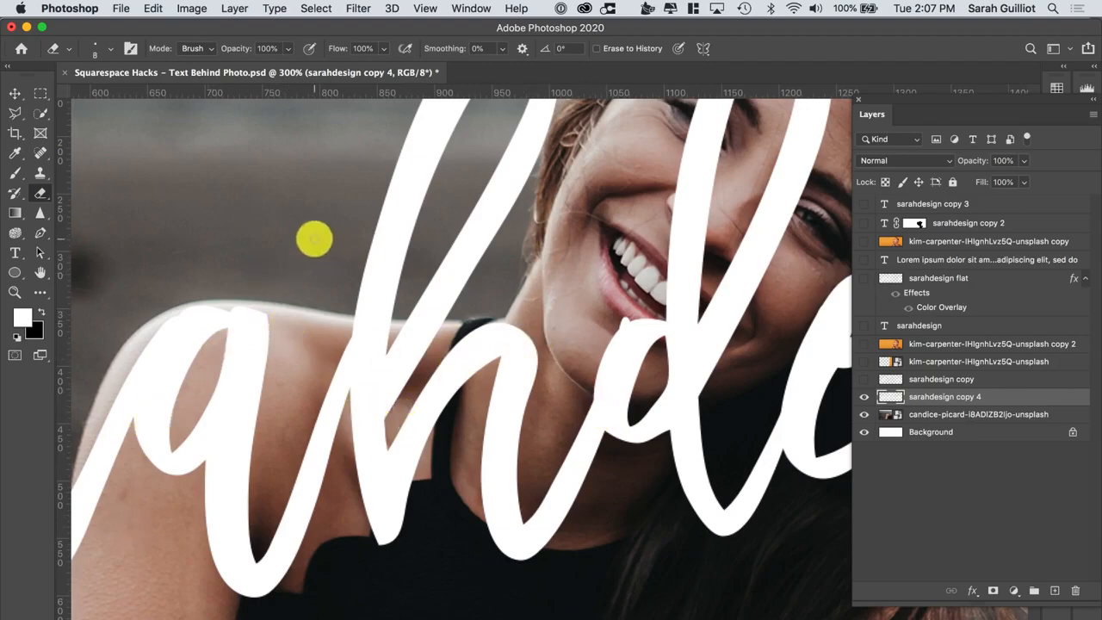
key("bracketright")
key("bracketright")
key("bracketright")
key("bracketright")
mouse_move(266, 361)
left_mouse_down()
mouse_move(199, 346)
mouse_move(184, 358)
mouse_move(169, 421)
mouse_move(242, 451)
mouse_move(247, 559)
left_mouse_up()
scroll(247, 559, "down", 4)
scroll(247, 559, "left", 5)
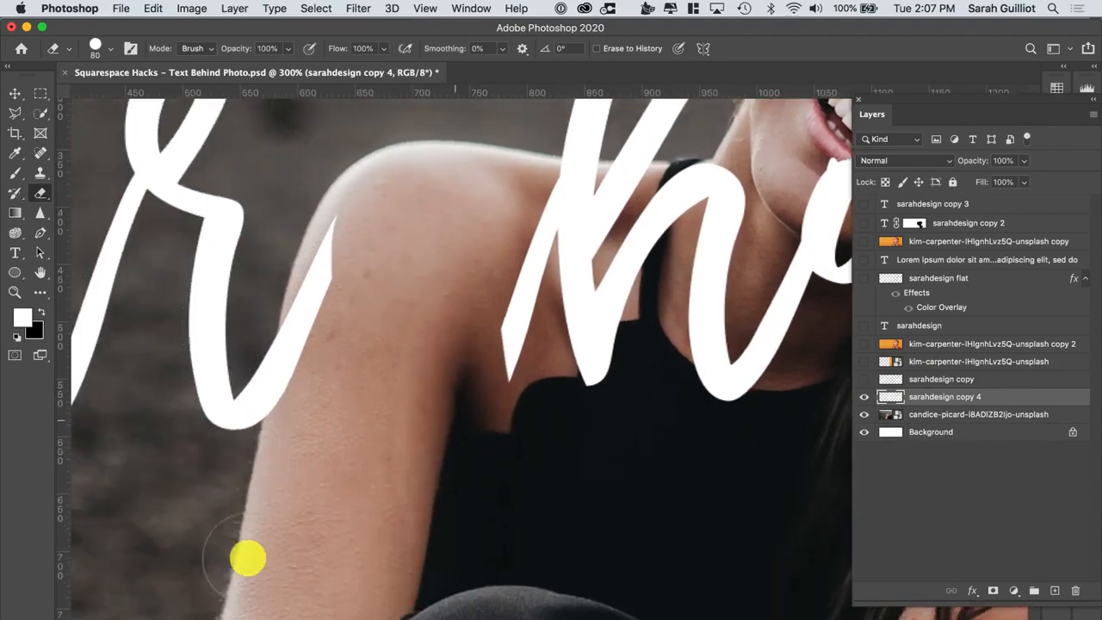
mouse_move(307, 426)
left_mouse_down()
mouse_move(319, 328)
mouse_move(356, 226)
mouse_move(603, 259)
left_mouse_up()
mouse_move(551, 201)
left_mouse_down()
mouse_move(642, 211)
mouse_move(594, 344)
left_mouse_up()
scroll(586, 345, "right", 8)
scroll(586, 344, "up", 3)
left_click_drag(392, 340, 539, 283)
scroll(542, 280, "up", 3)
left_click_drag(563, 207, 546, 270)
scroll(547, 270, "up", 4)
left_click_drag(594, 302, 558, 593)
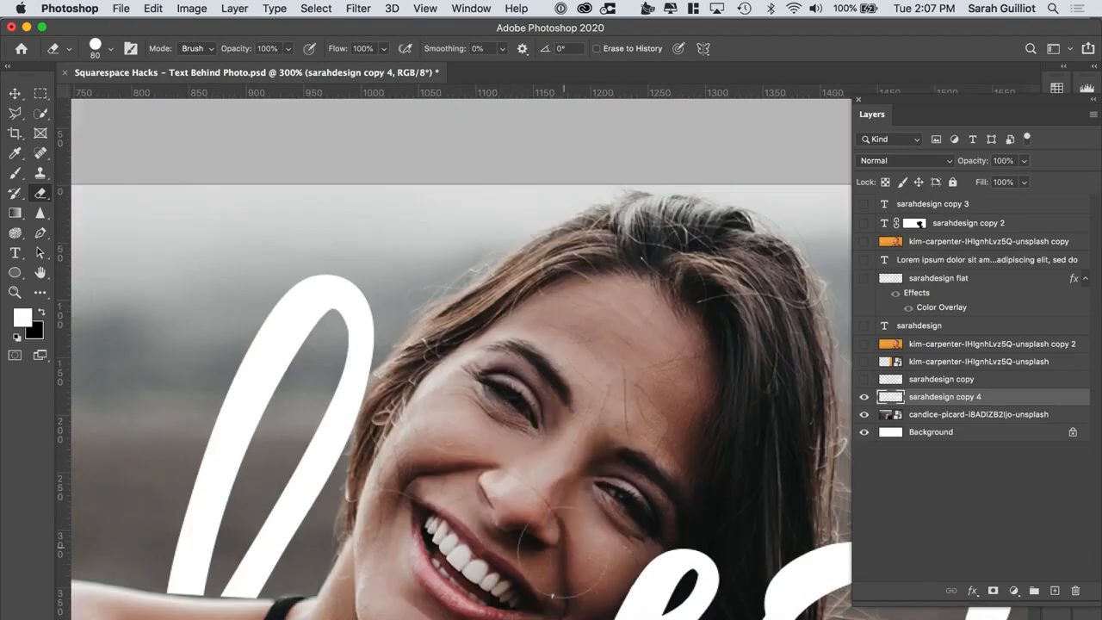
scroll(558, 593, "down", 7)
scroll(558, 594, "right", 2)
mouse_move(576, 237)
left_mouse_down()
mouse_move(442, 435)
mouse_move(676, 292)
left_mouse_up()
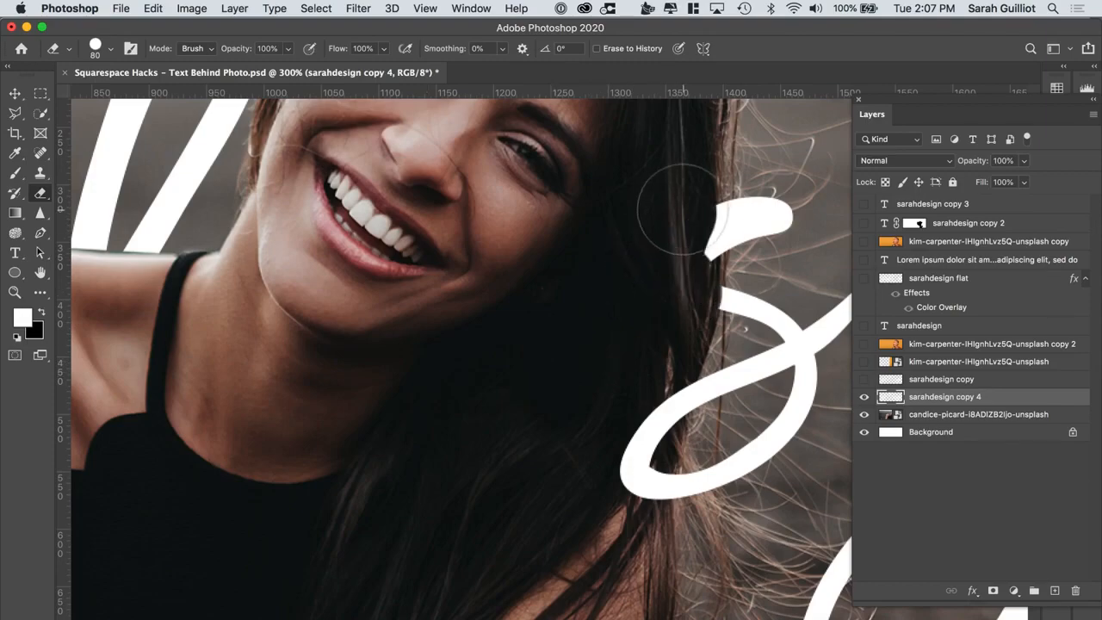
left_click_drag(683, 208, 624, 502)
scroll(595, 448, "left", 6)
scroll(594, 446, "up", 4)
scroll(595, 447, "left", 1)
key("bracketleft")
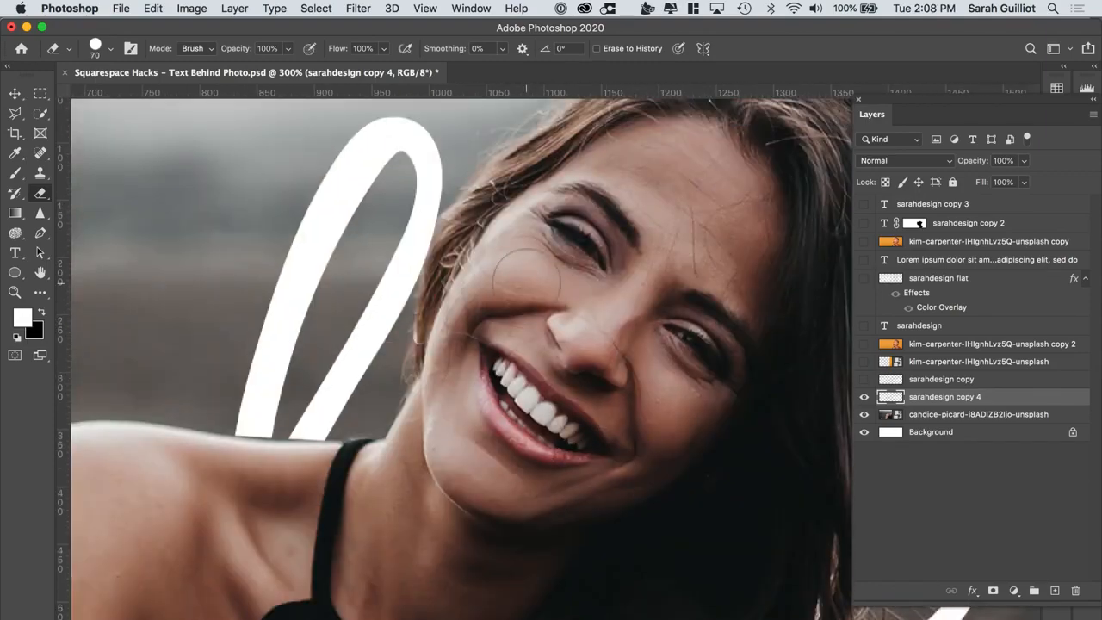
Zoom in on her hair and erase the letter strokes crossing the hair strands with a 1 px eraser
key("super+1")
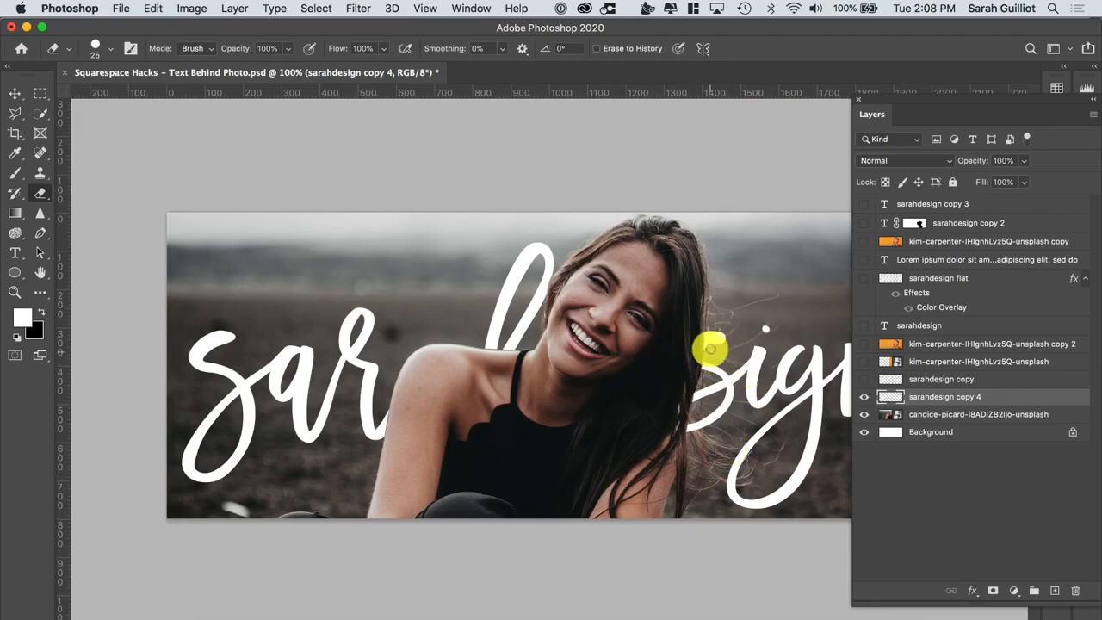
key("super+equal")
key("super+equal")
key("super+equal")
scroll(705, 415, "right", 15)
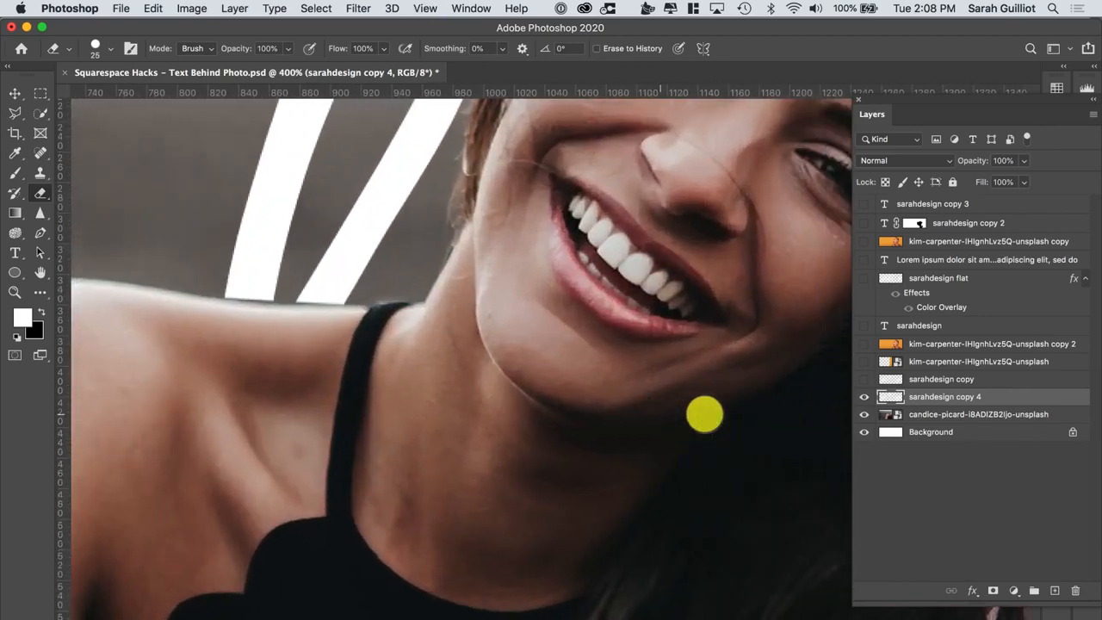
scroll(705, 415, "down", 2)
scroll(705, 415, "left", 3)
scroll(705, 415, "down", 1)
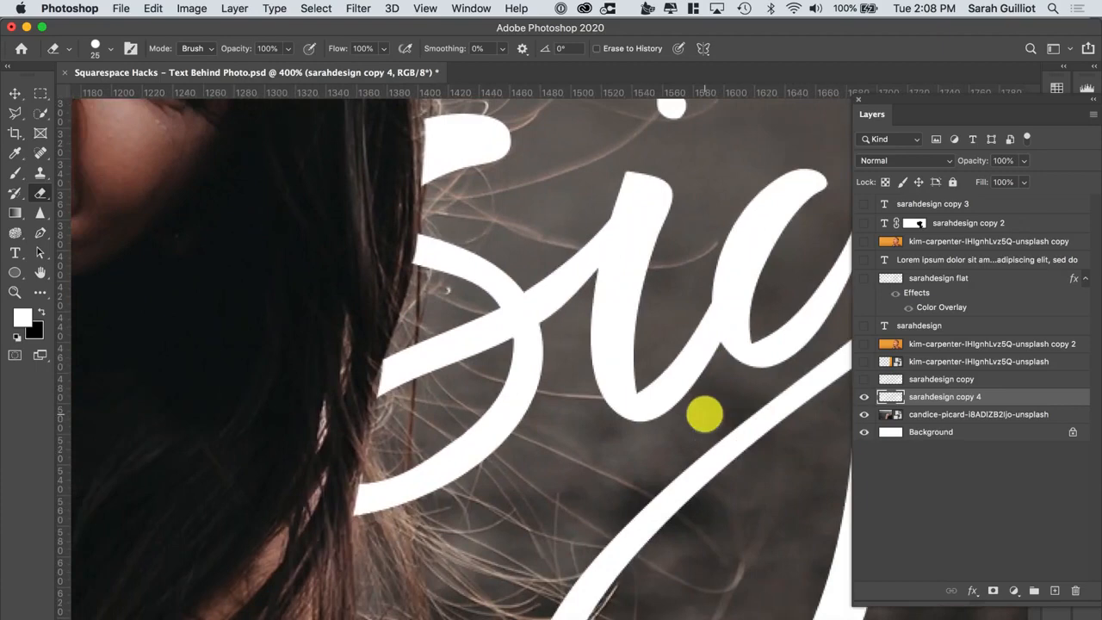
scroll(526, 384, "down", 2)
scroll(525, 384, "left", 5)
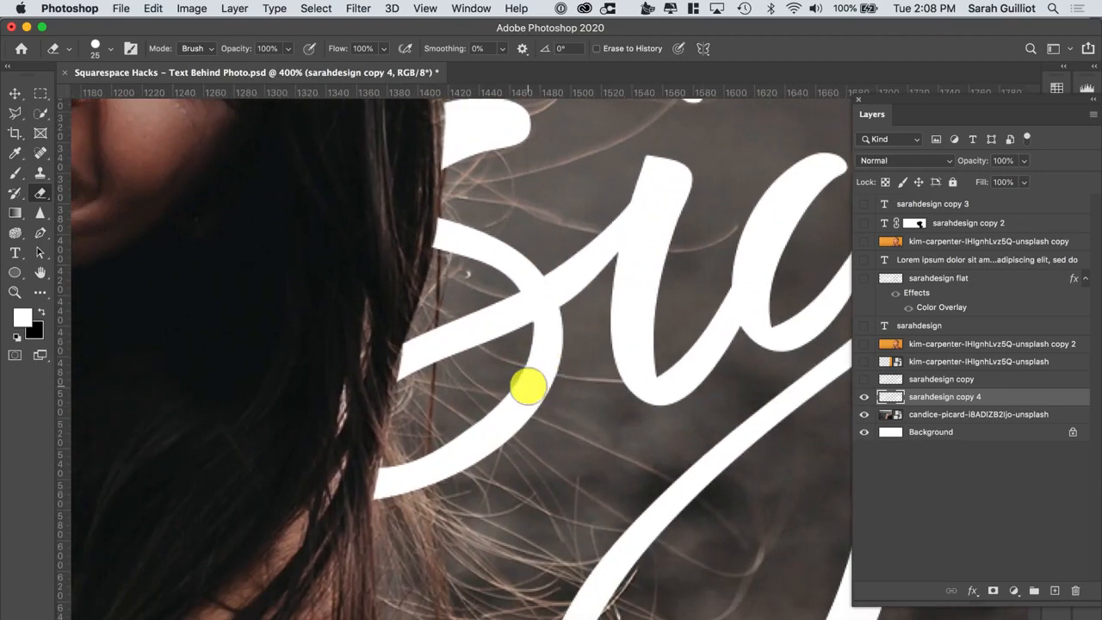
key("super+equal")
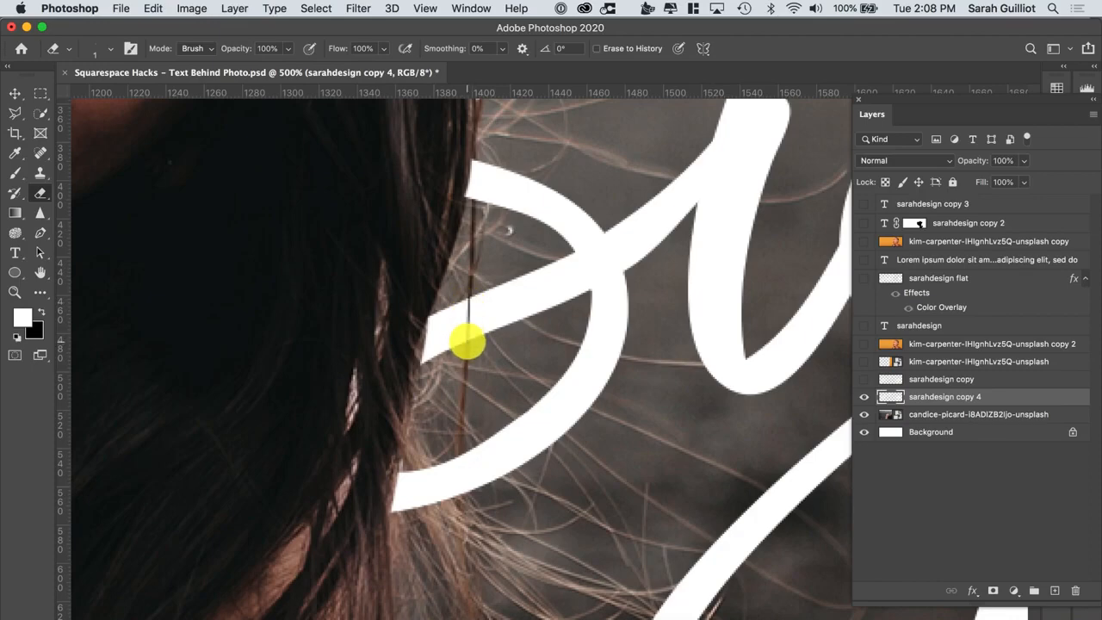
left_click_drag(470, 297, 457, 502)
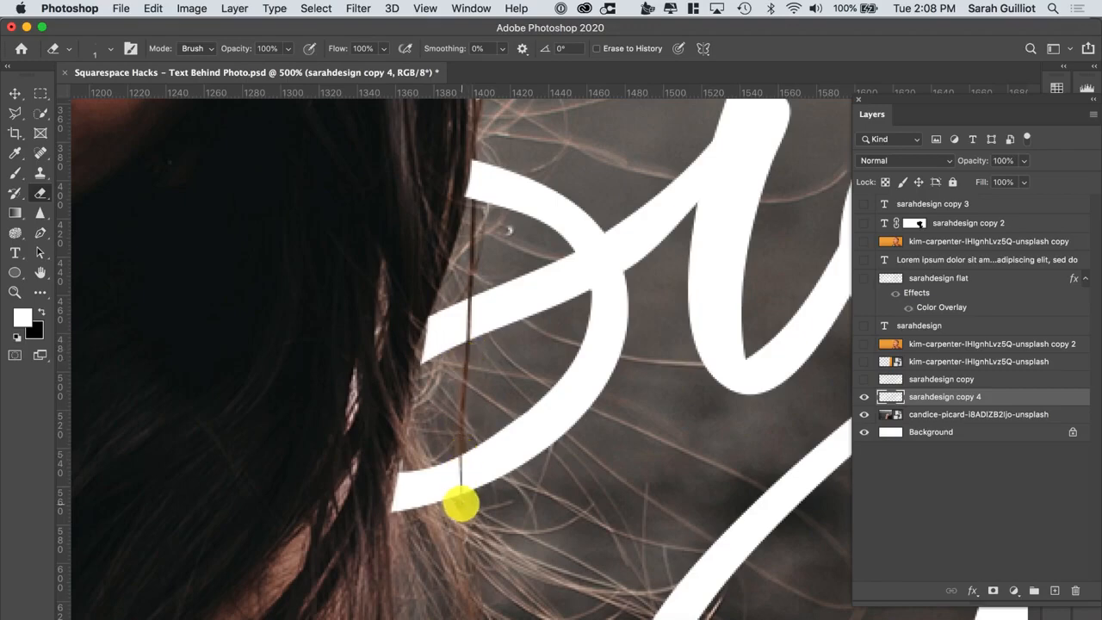
mouse_move(457, 457)
left_mouse_down()
mouse_move(458, 501)
mouse_move(461, 458)
left_mouse_up()
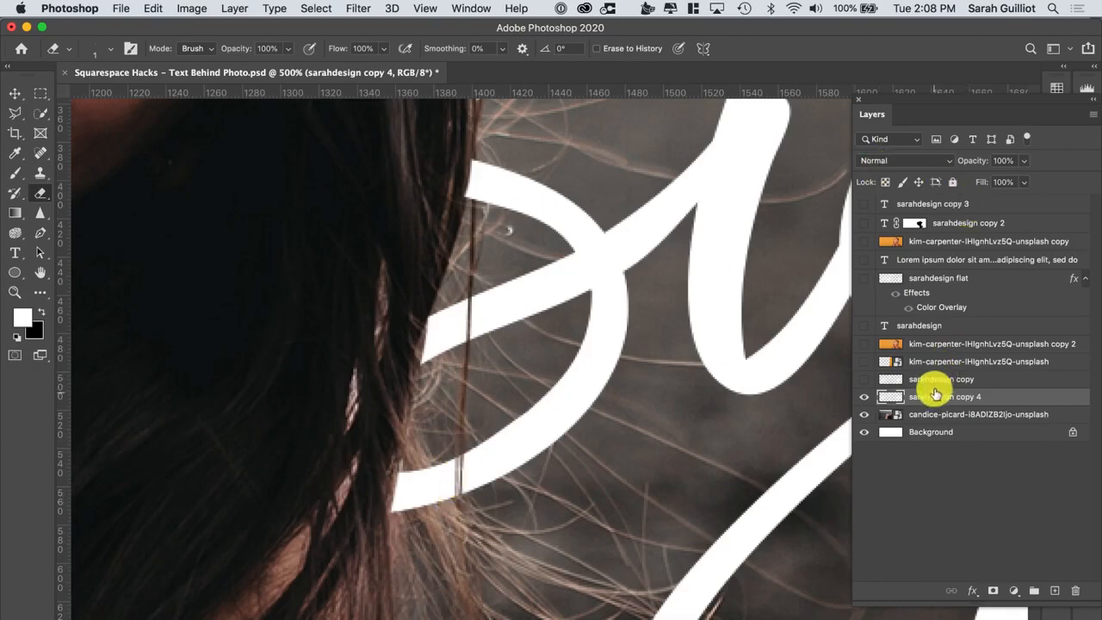
Set the sarahdesign copy 4 layer's opacity to 74% and hide the layer
left_click_drag(973, 163, 952, 163)
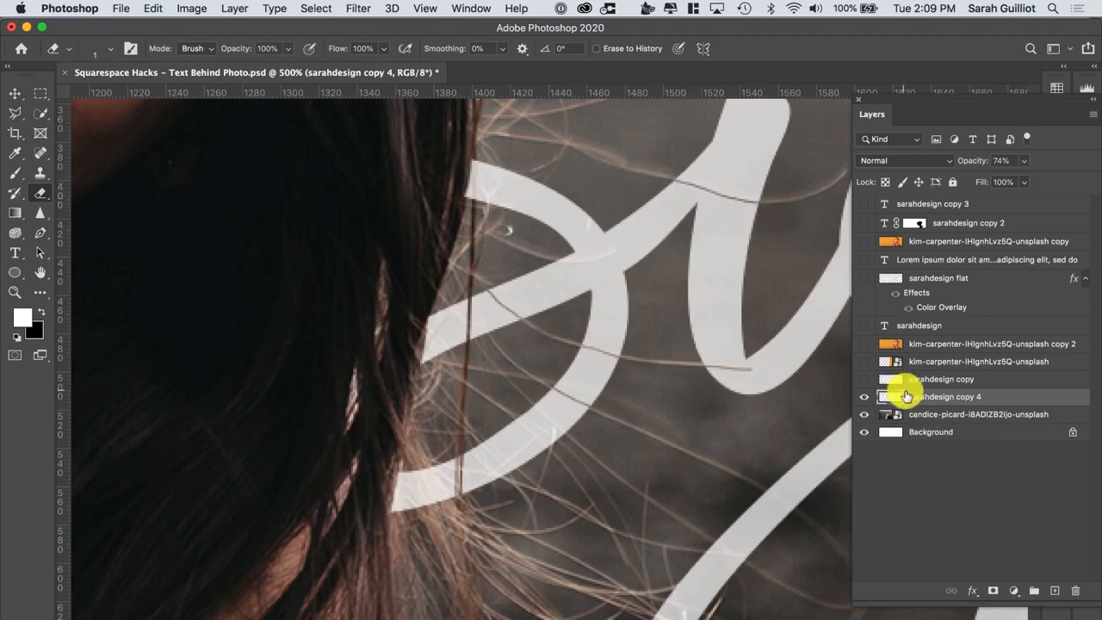
left_click(866, 397)
Show the sarahdesign copy layer and view the whole banner at 100%
left_click(866, 382)
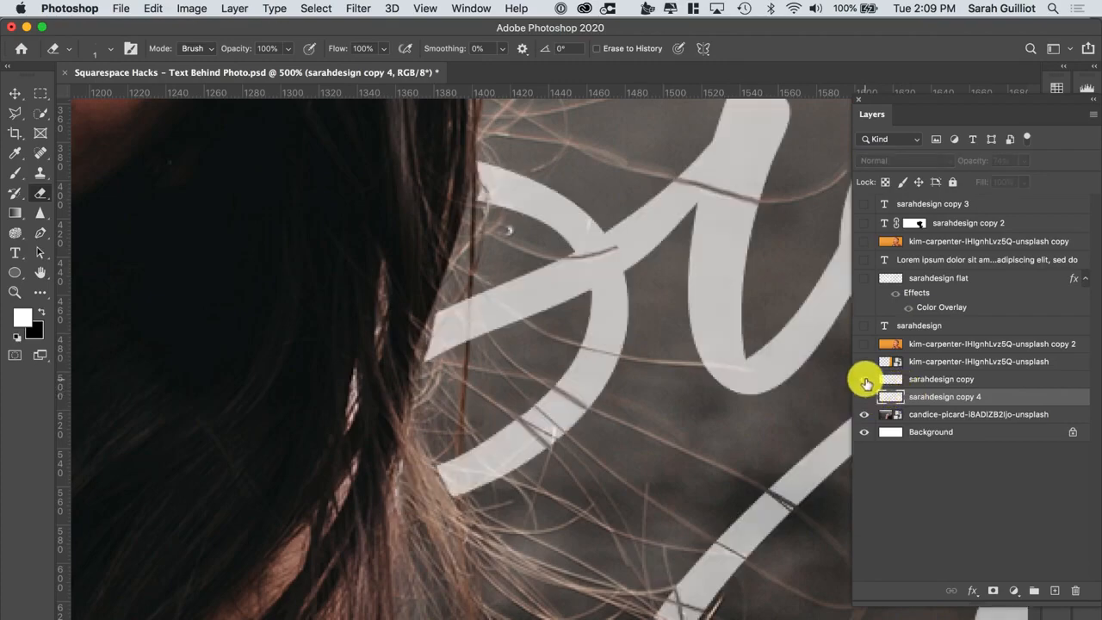
key("super+0")
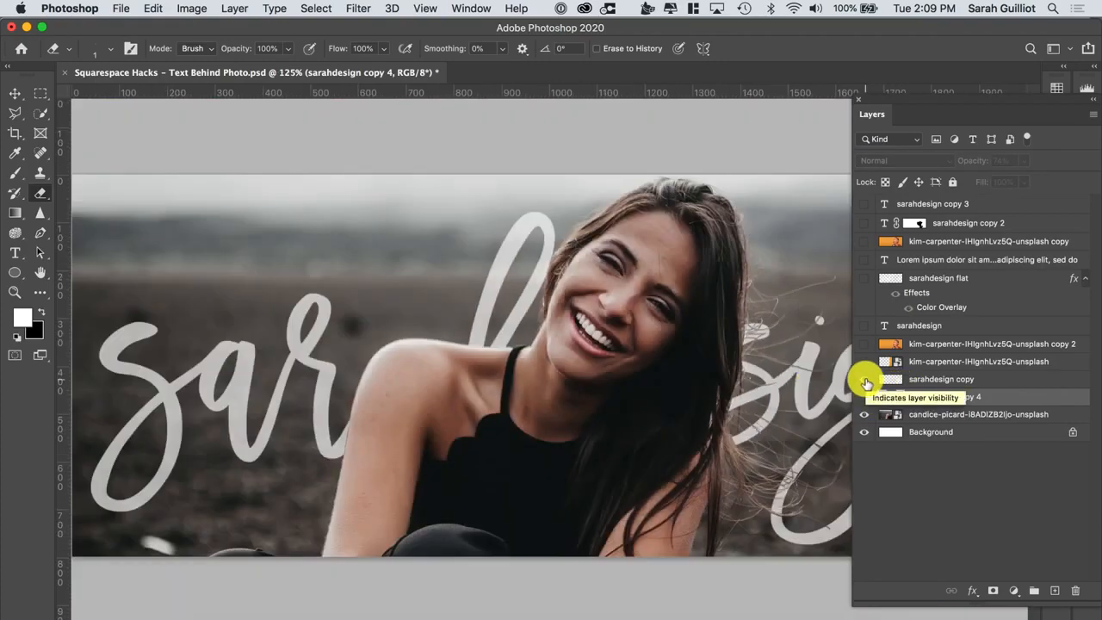
left_click(871, 114)
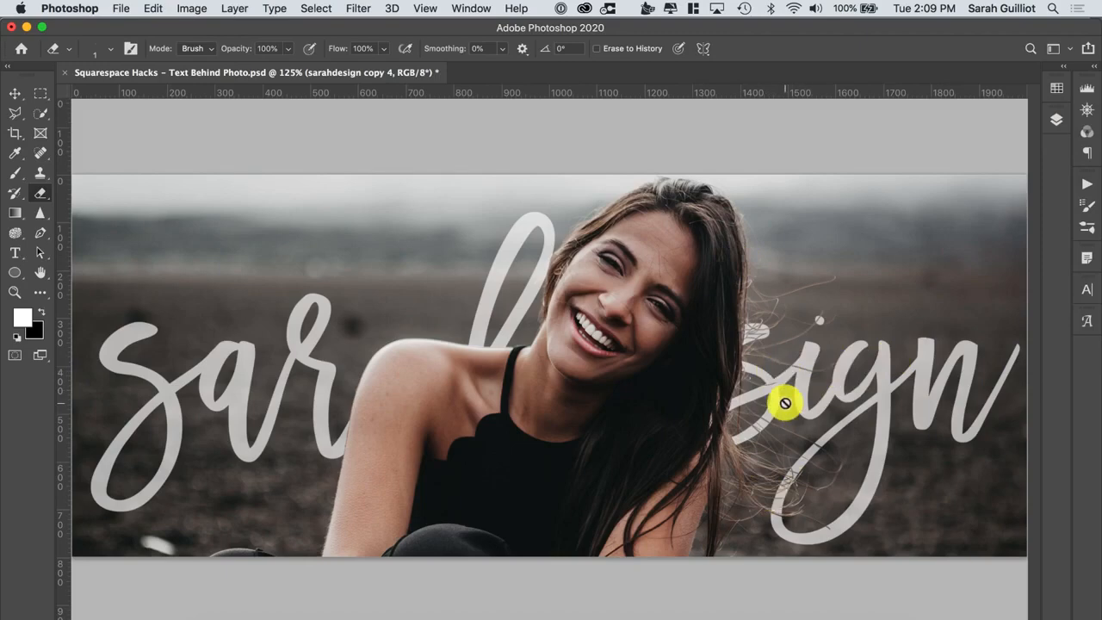
key("super+1")
left_click(1056, 119)
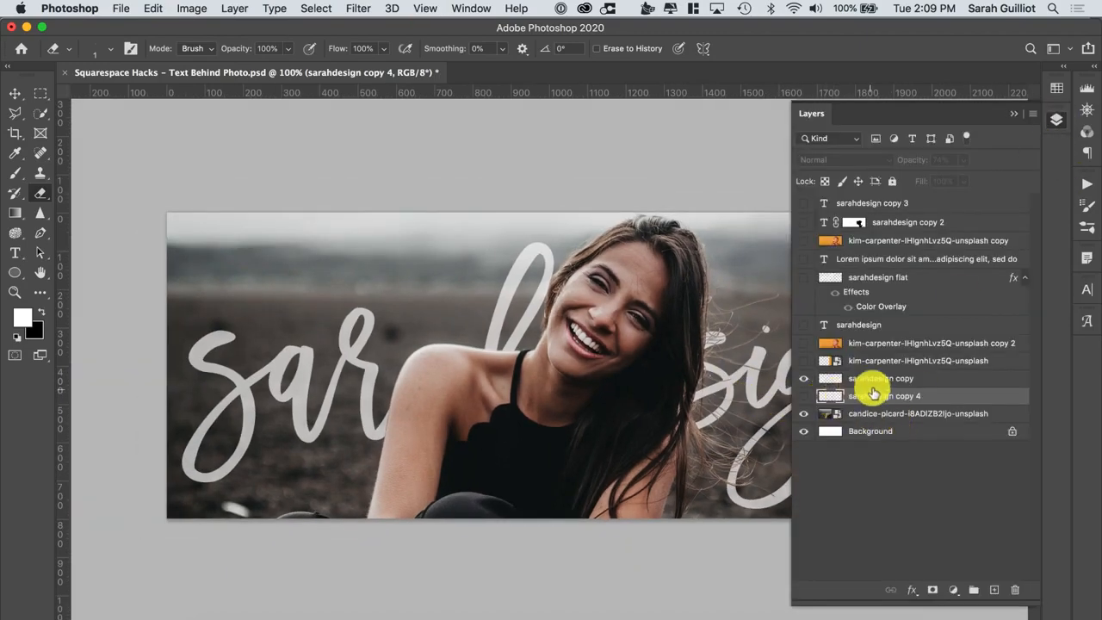
Set the sarahdesign copy layer's opacity to 23% and return to the Move tool
left_click(872, 378)
mouse_move(910, 157)
left_mouse_down()
mouse_move(886, 163)
mouse_move(904, 159)
left_mouse_up()
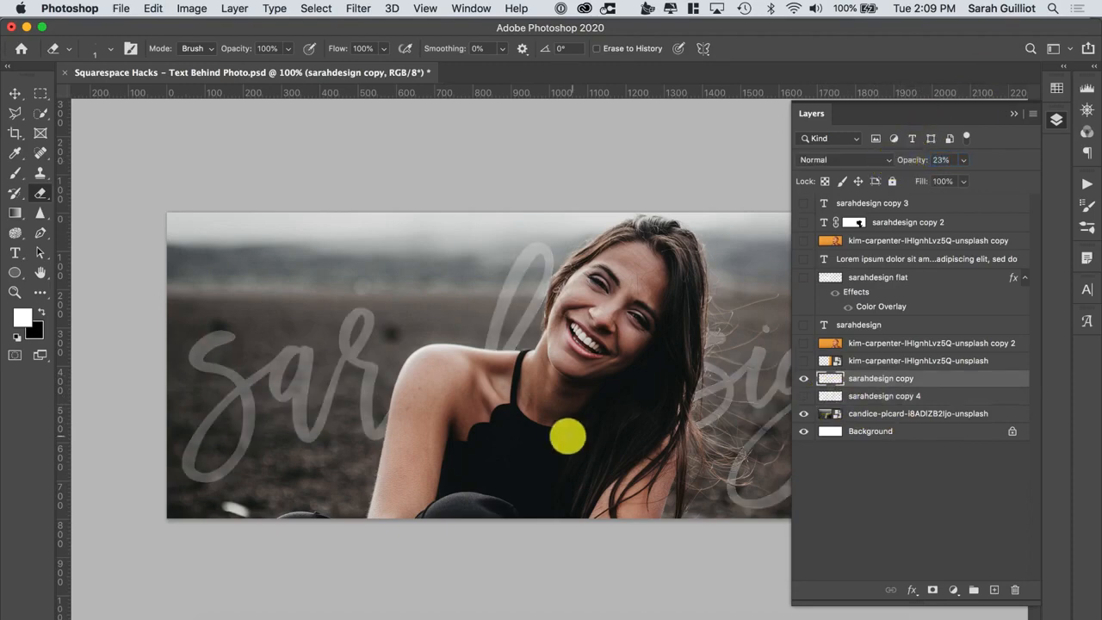
left_click(565, 437)
left_click(17, 94)
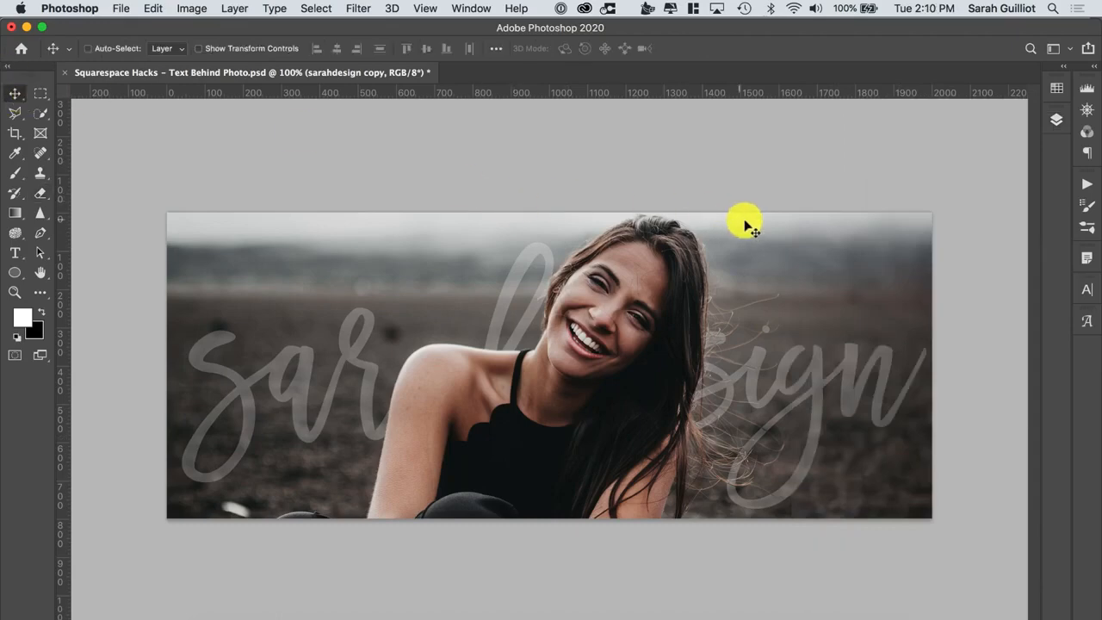